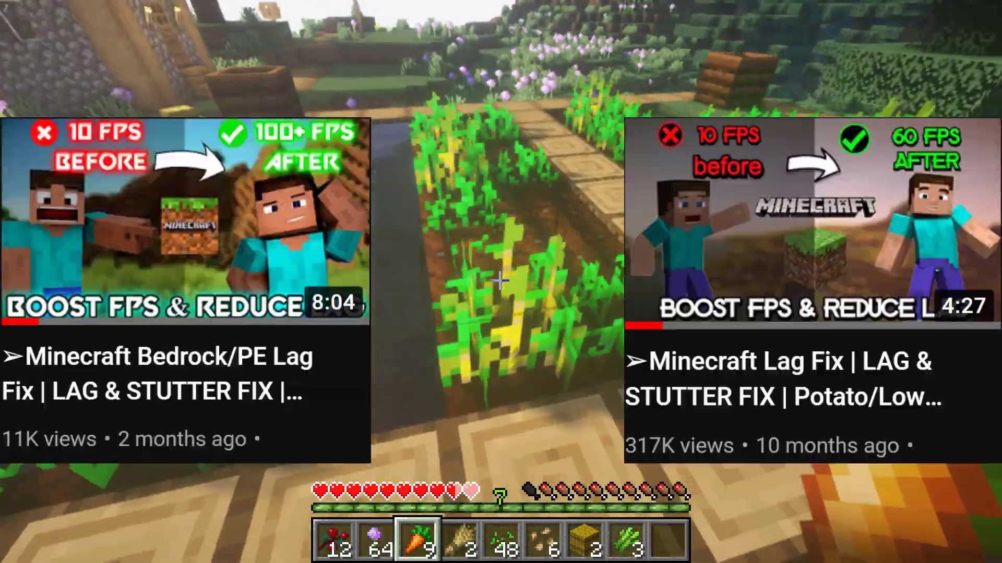
pyautogui.click(499, 281)
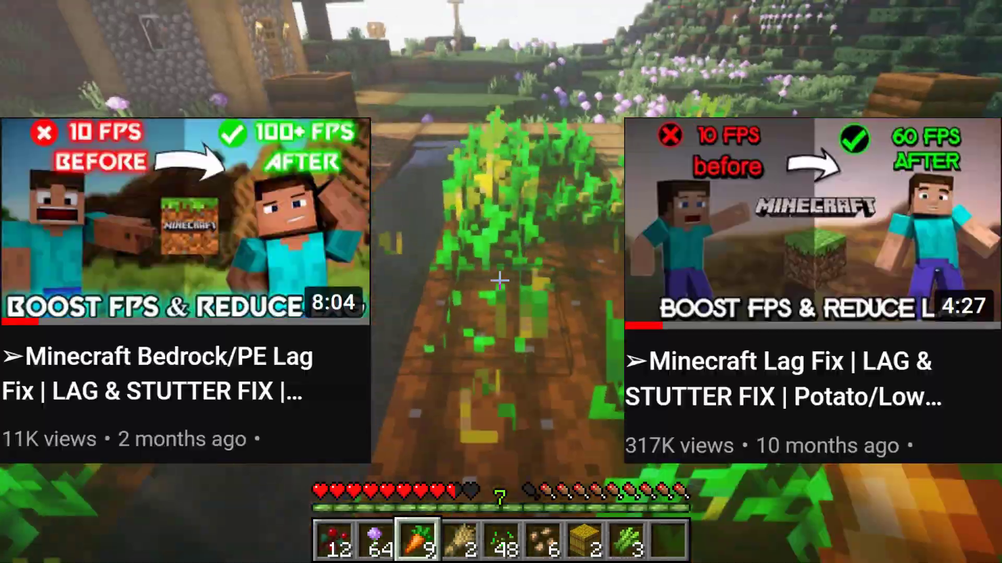
pyautogui.press('w')
pyautogui.click(499, 280)
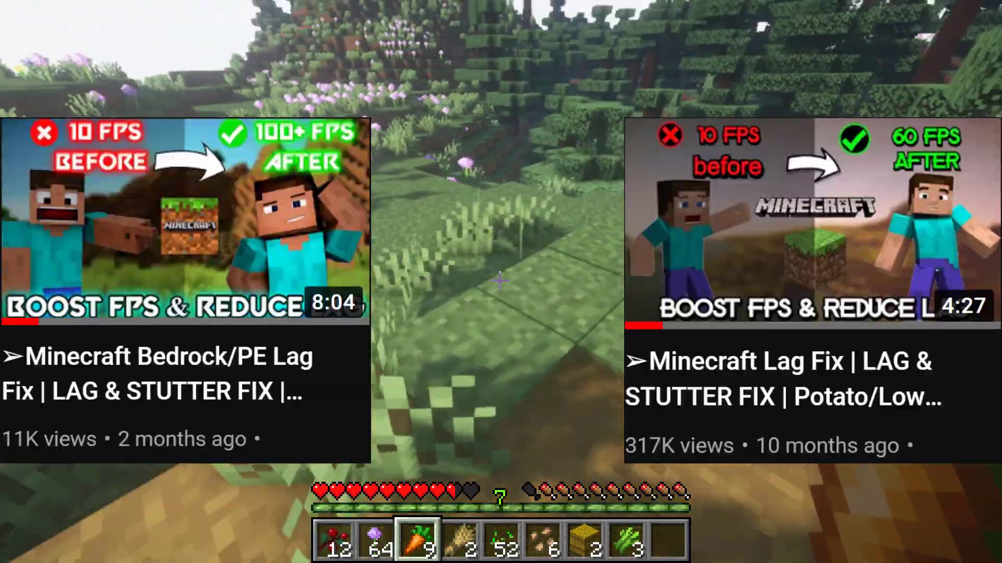
pyautogui.press('w')
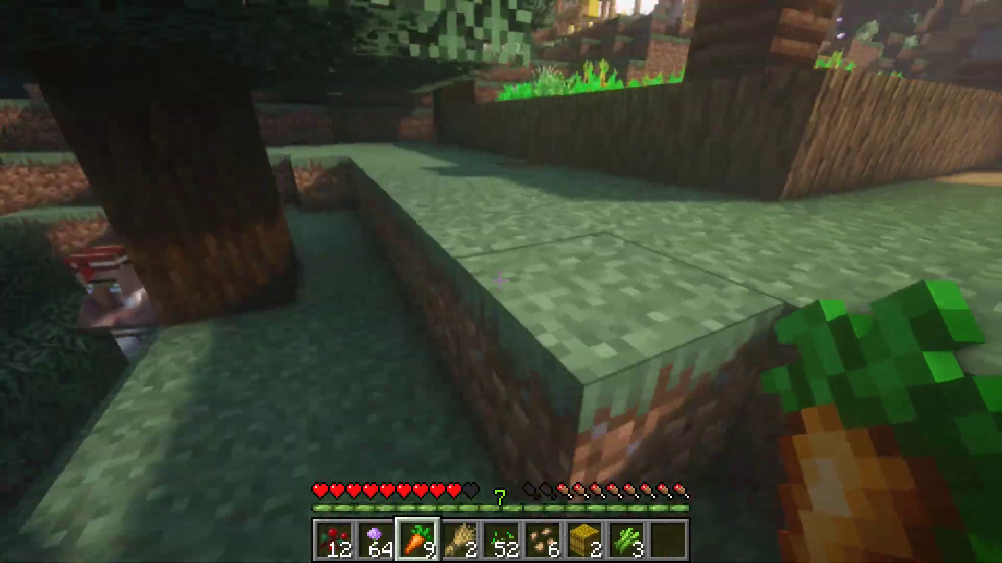
pyautogui.press('w')
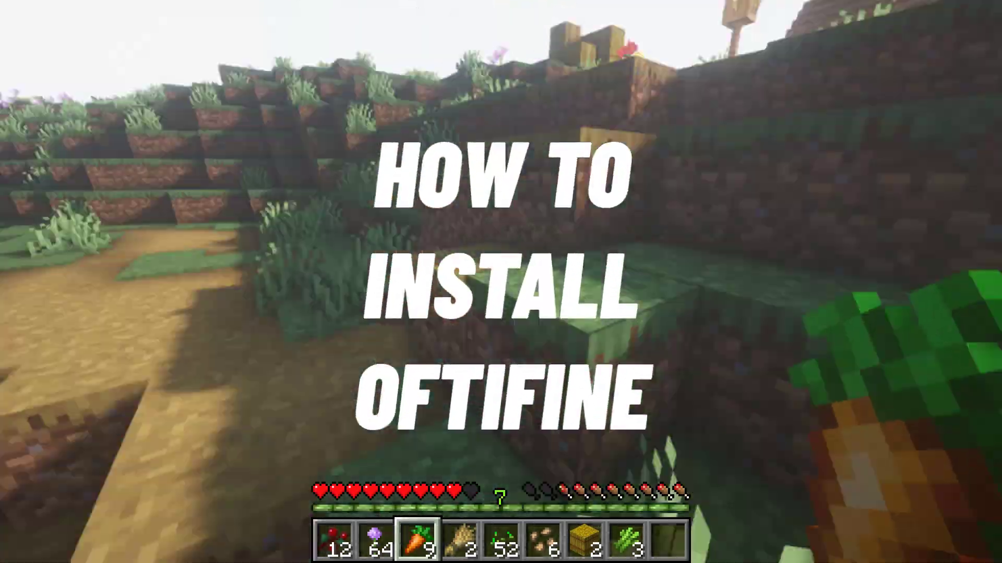
pyautogui.press('w')
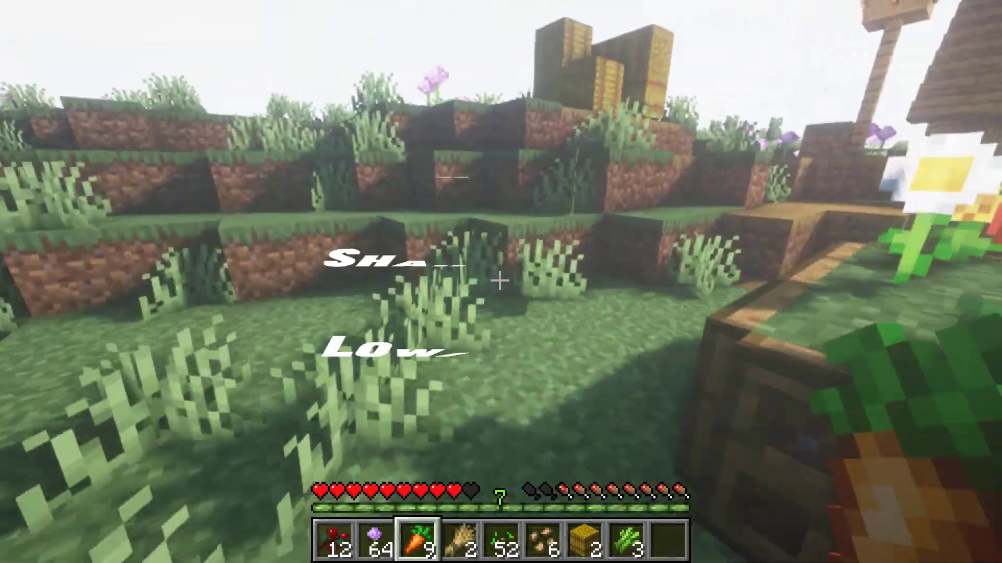
pyautogui.press('w')
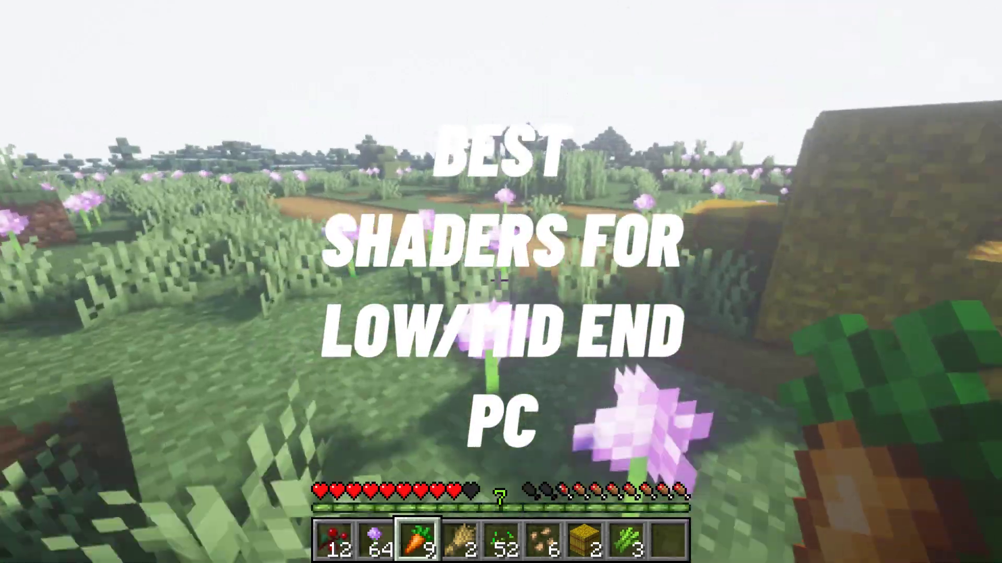
pyautogui.press('w')
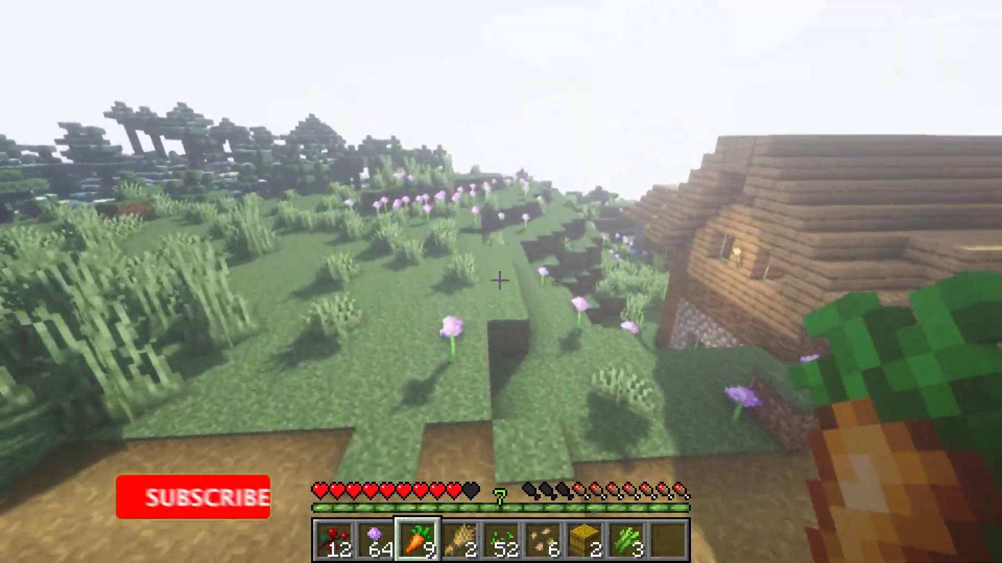
pyautogui.click(499, 281)
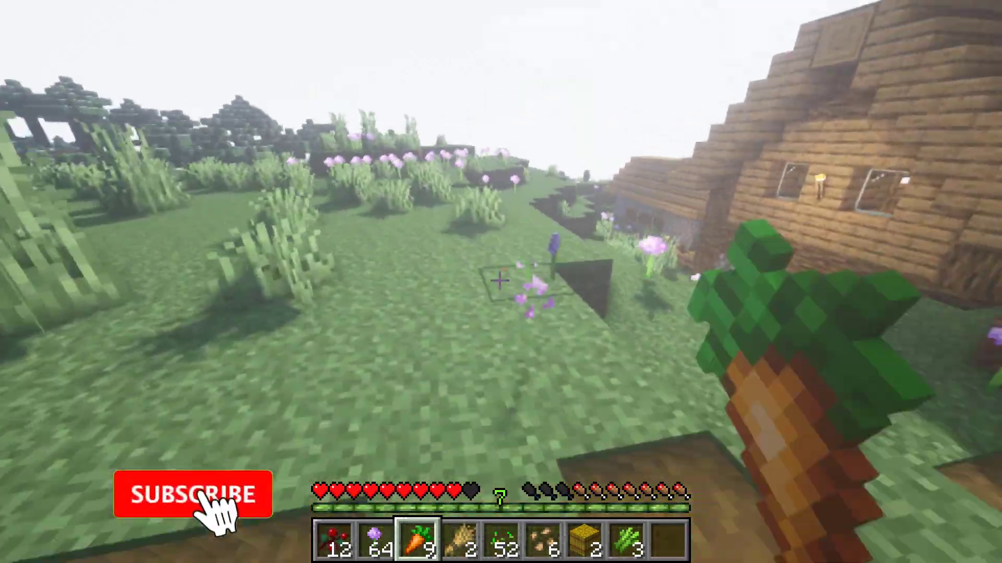
pyautogui.press('w')
pyautogui.click(499, 281)
pyautogui.click(500, 281)
pyautogui.click(499, 281)
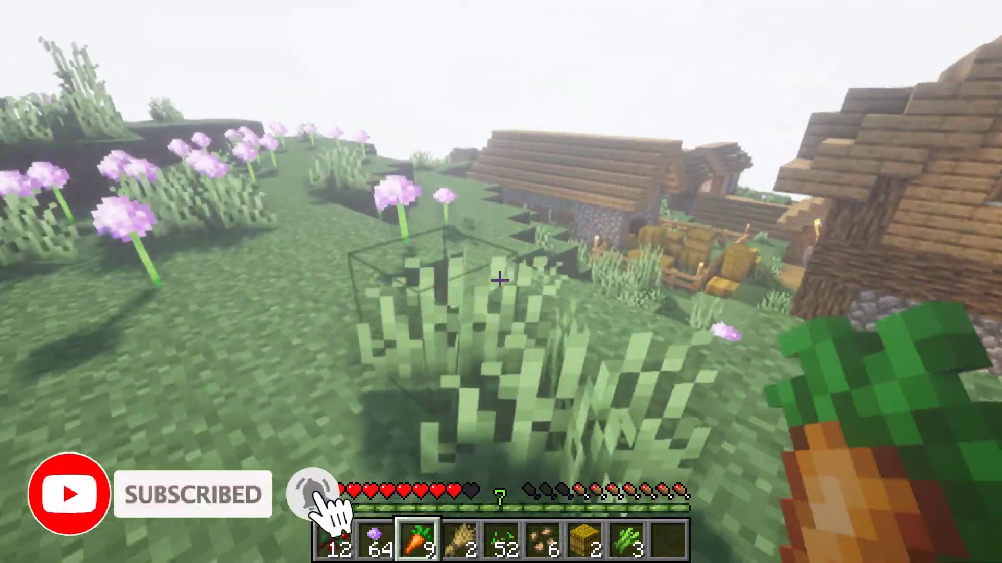
pyautogui.press('w')
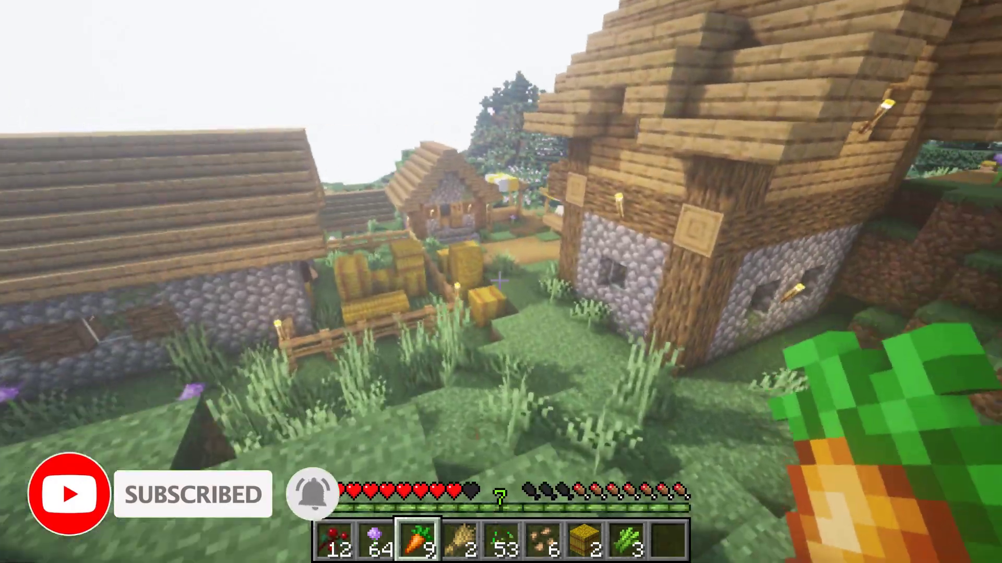
pyautogui.press('w')
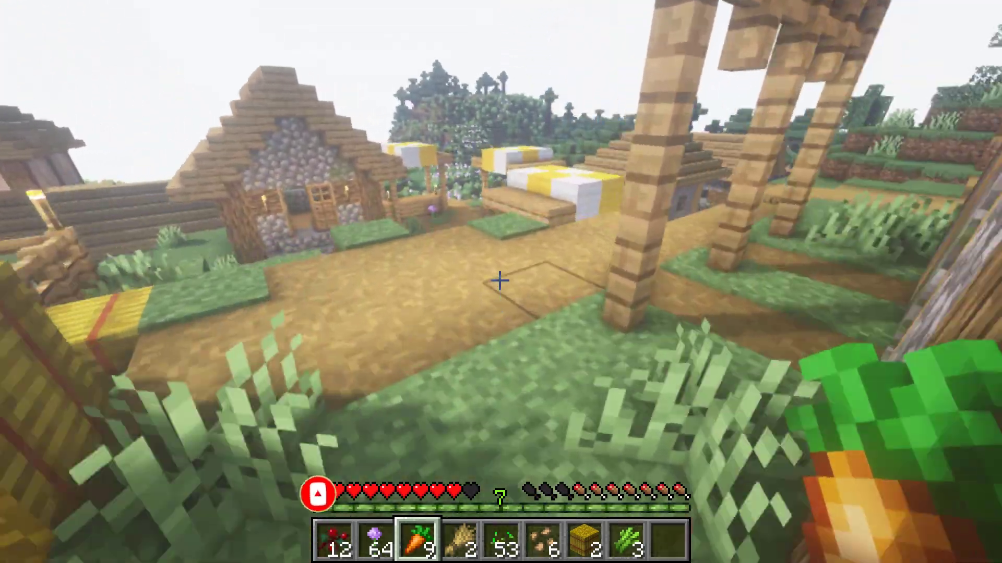
pyautogui.press('w')
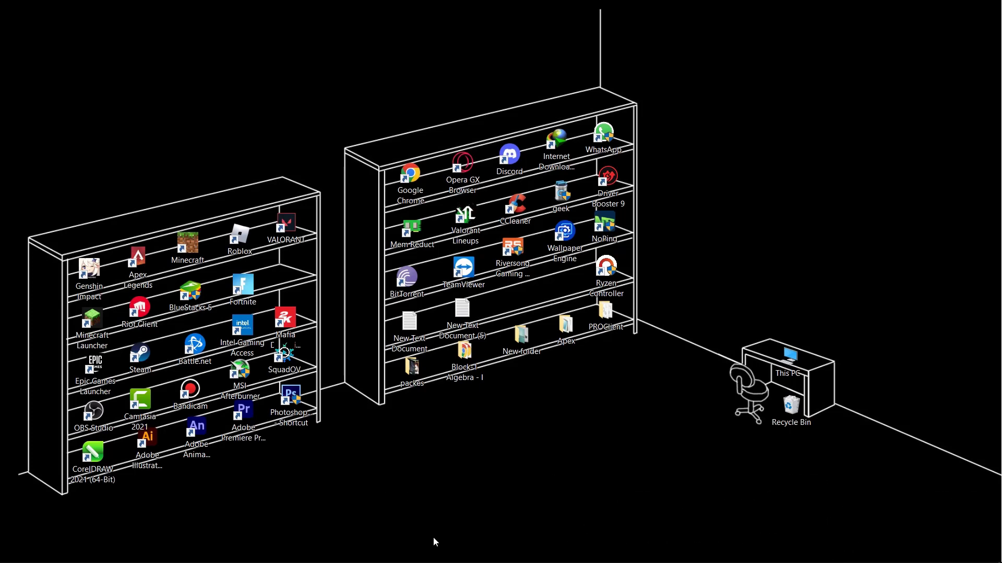
# Switch to Chrome and bring up Oracle's Java Downloads page at oracle.com/java/technologies/downloads.
pyautogui.click(305, 554)
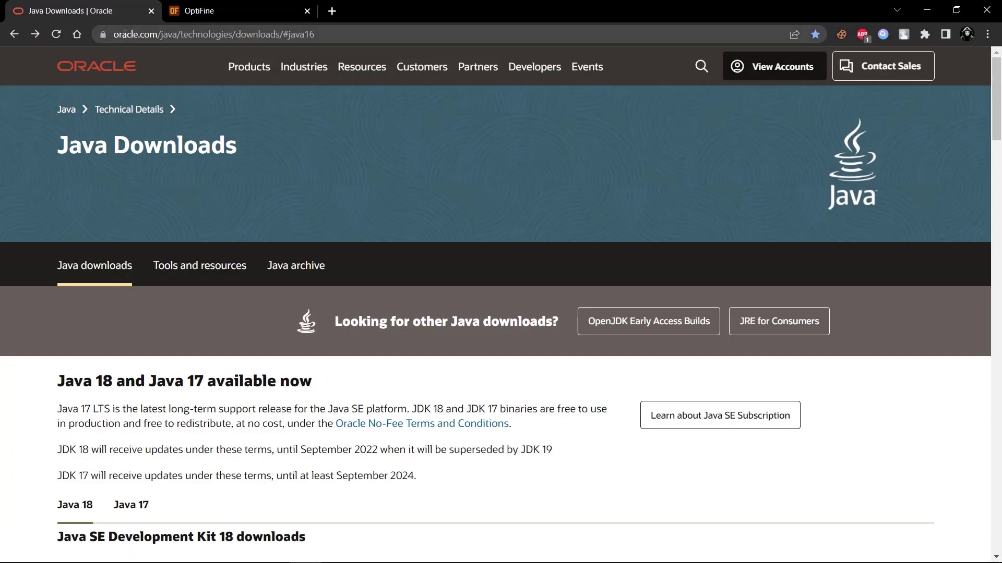
pyautogui.moveTo(125, 33); pyautogui.dragTo(212, 36)
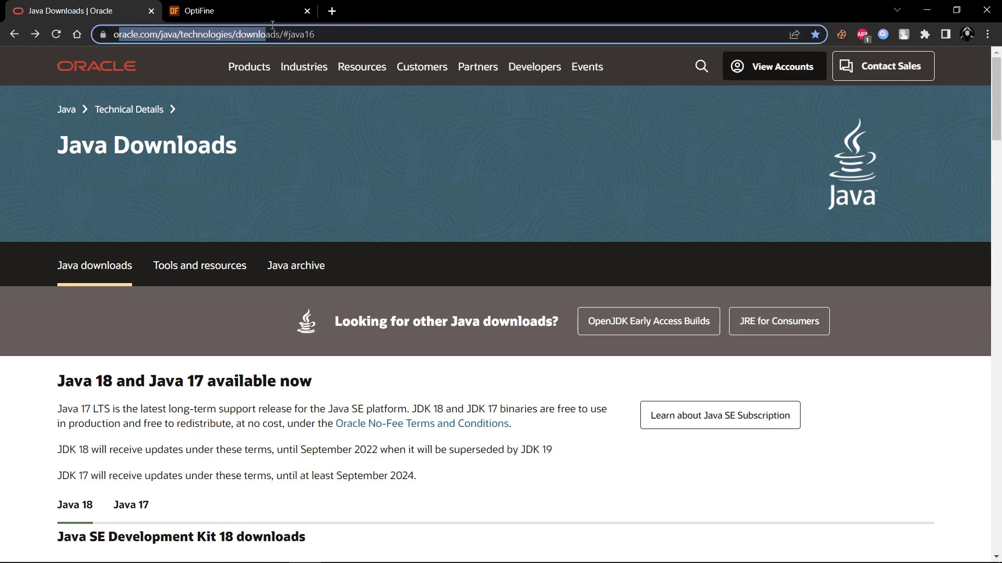
pyautogui.click(312, 138)
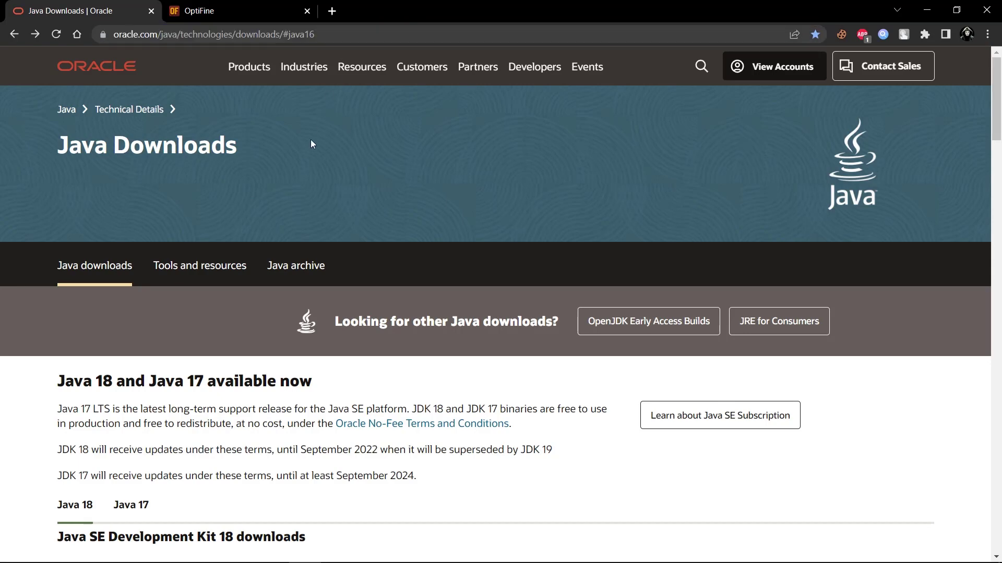
# Download the x64 Installer of Java SE Development Kit 18 for Windows.
pyautogui.scroll(-4, 188, 252)
pyautogui.scroll(-1, 158, 335)
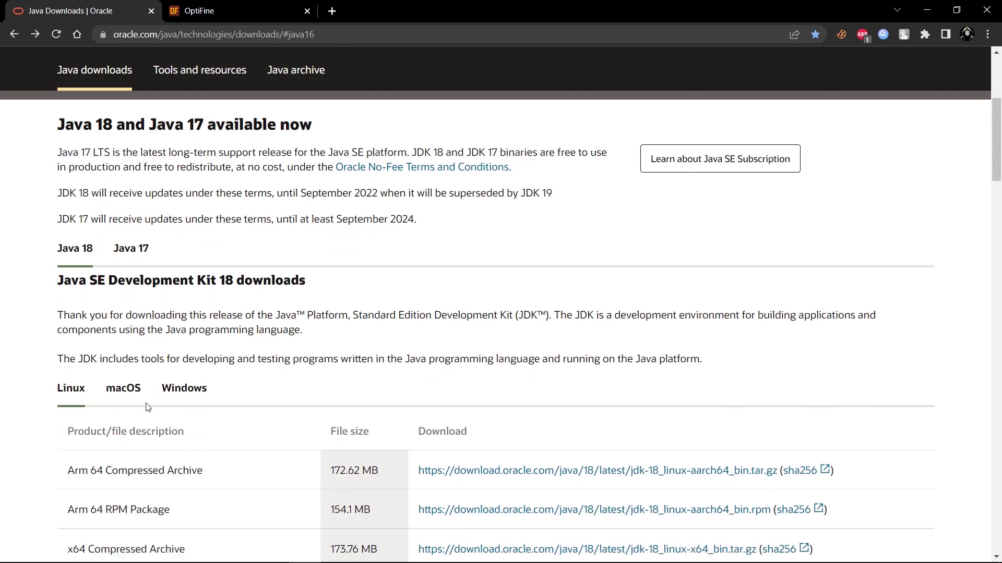
pyautogui.click(200, 397)
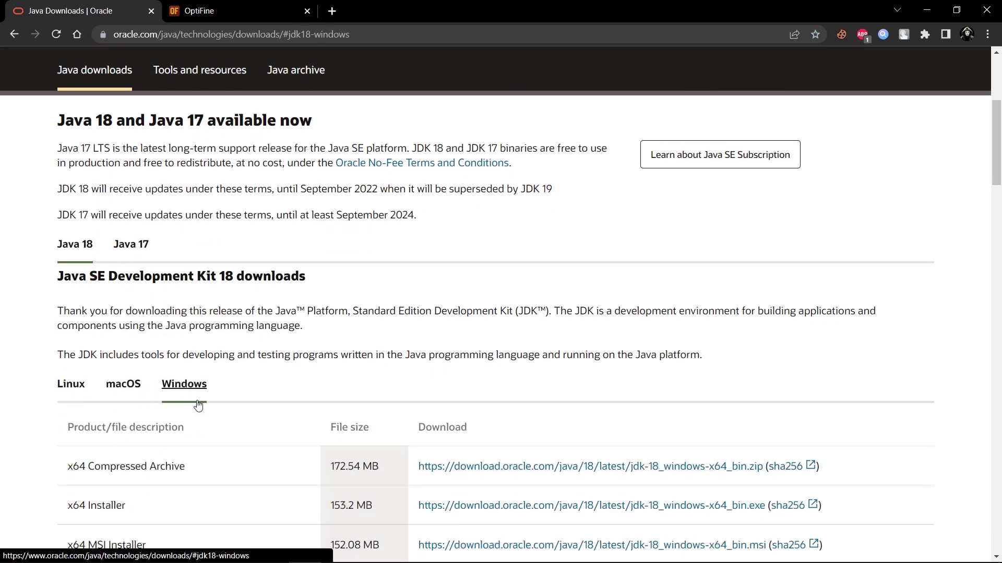
pyautogui.scroll(-2, 220, 386)
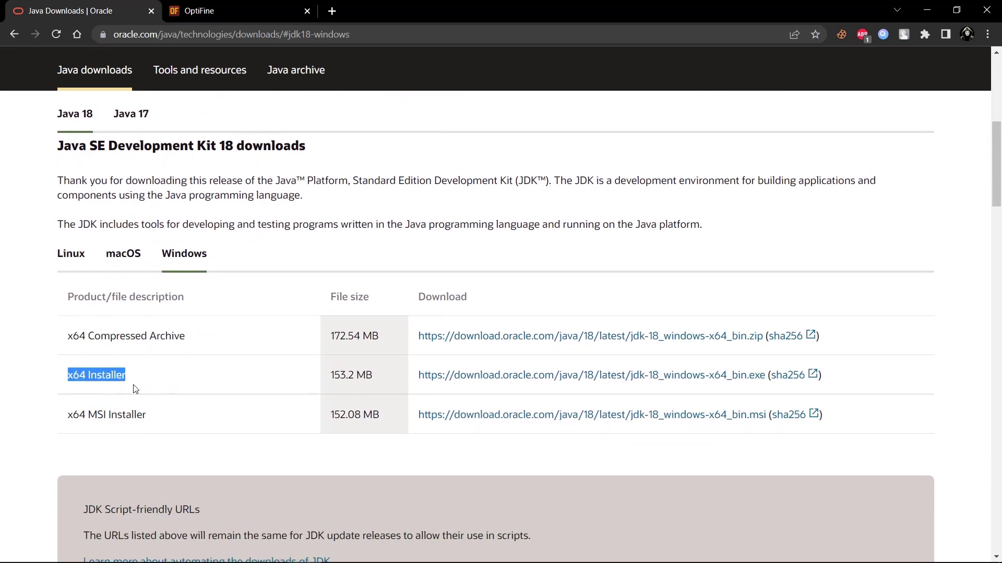
pyautogui.click(509, 345)
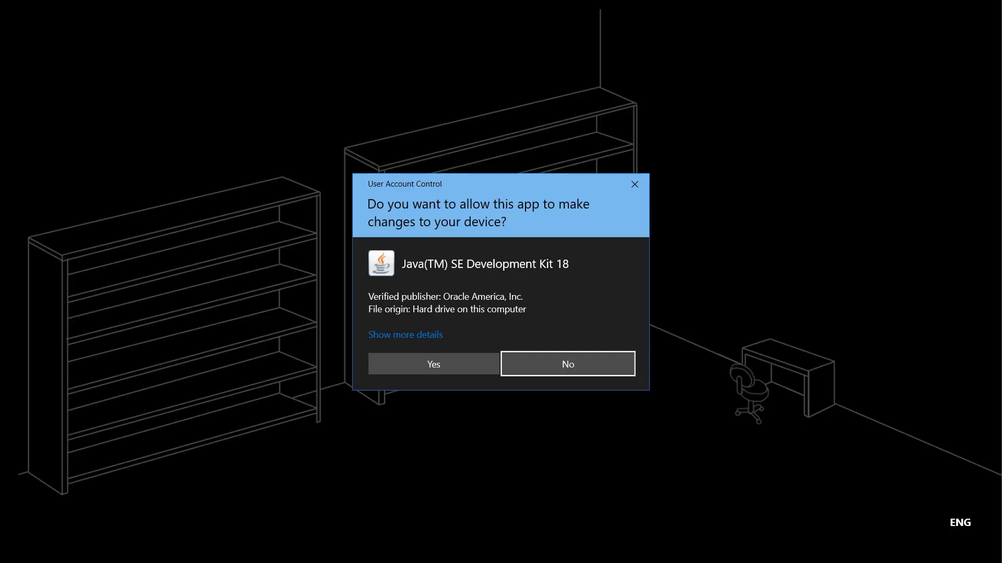
# Allow the Java SE Development Kit 18 installer to make changes, install it with the default settings and close the installer.
pyautogui.click(432, 362)
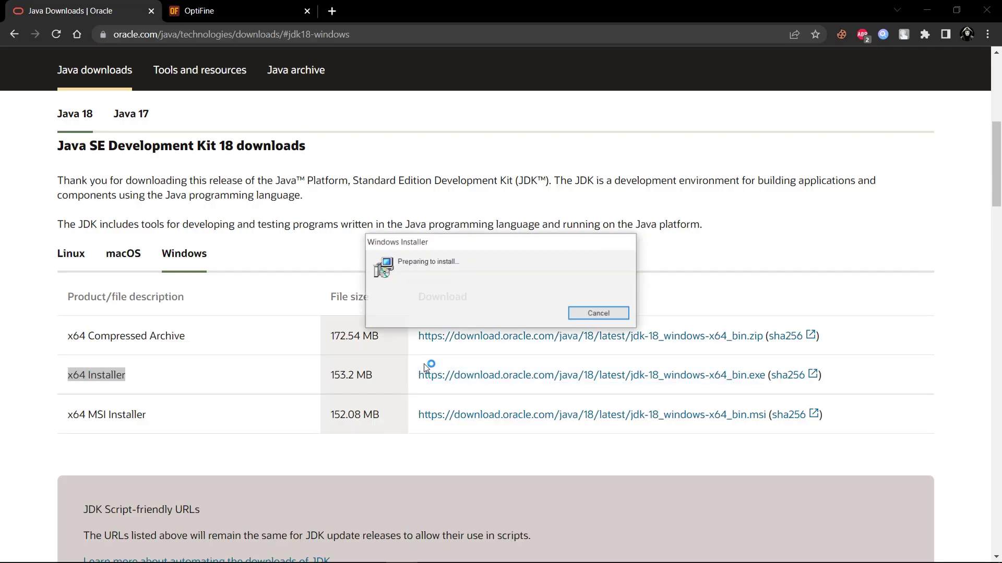
pyautogui.click(557, 390)
pyautogui.click(557, 391)
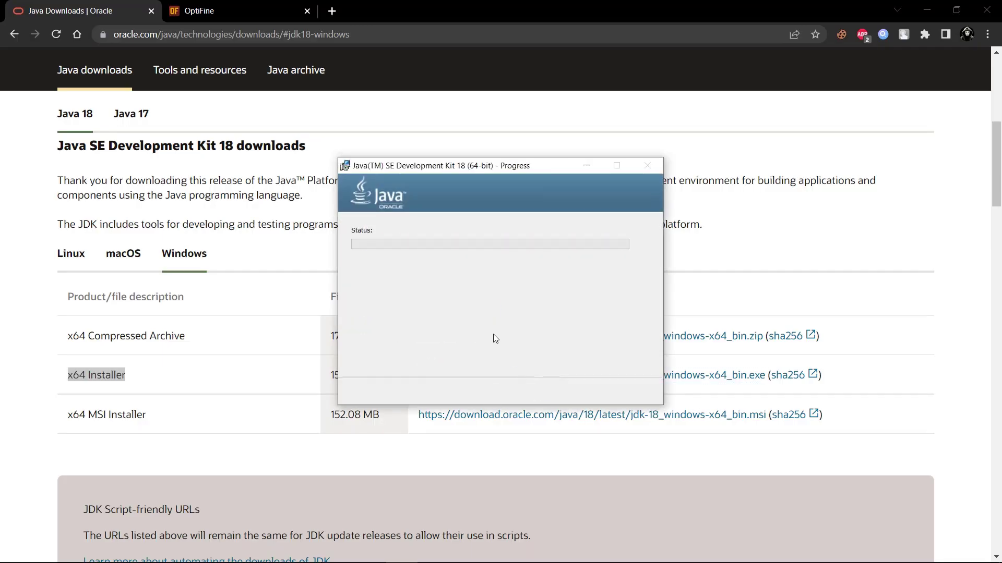
pyautogui.click(920, 8)
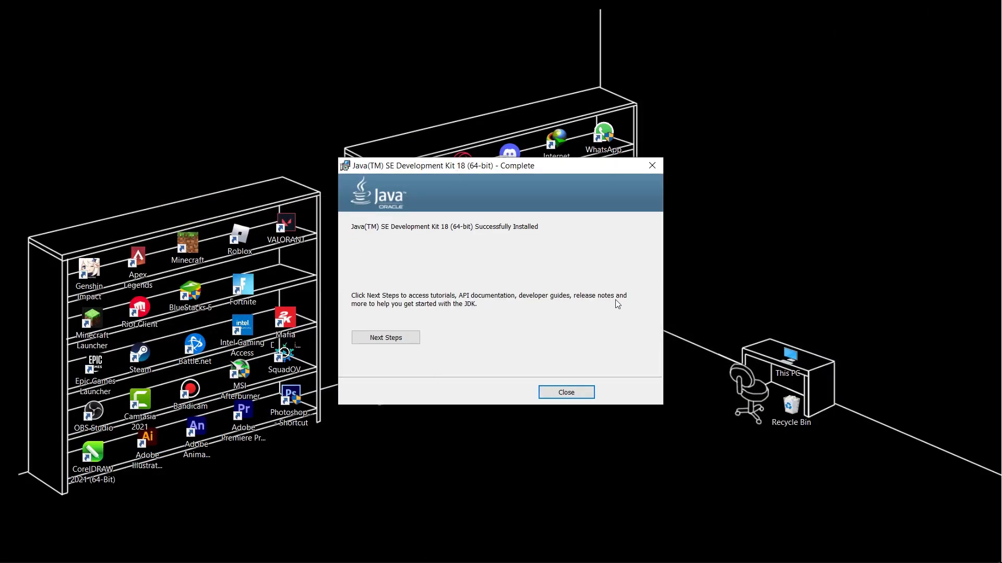
pyautogui.click(576, 399)
pyautogui.rightClick(738, 153)
pyautogui.click(770, 197)
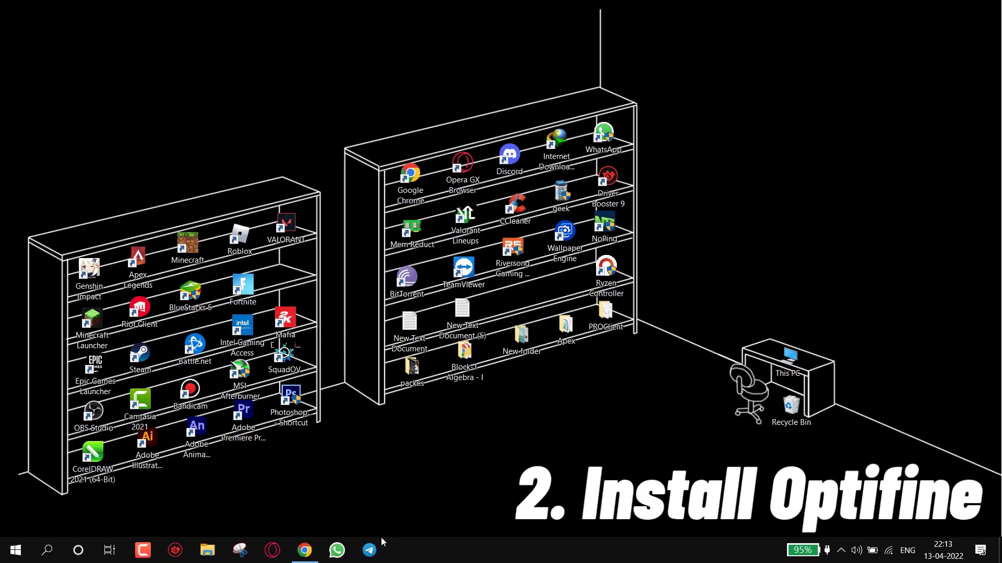
# Switch to Chrome, bring up the OptiFine home page at optifine.net/home and look through its feature list.
pyautogui.click(305, 551)
pyautogui.click(233, 13)
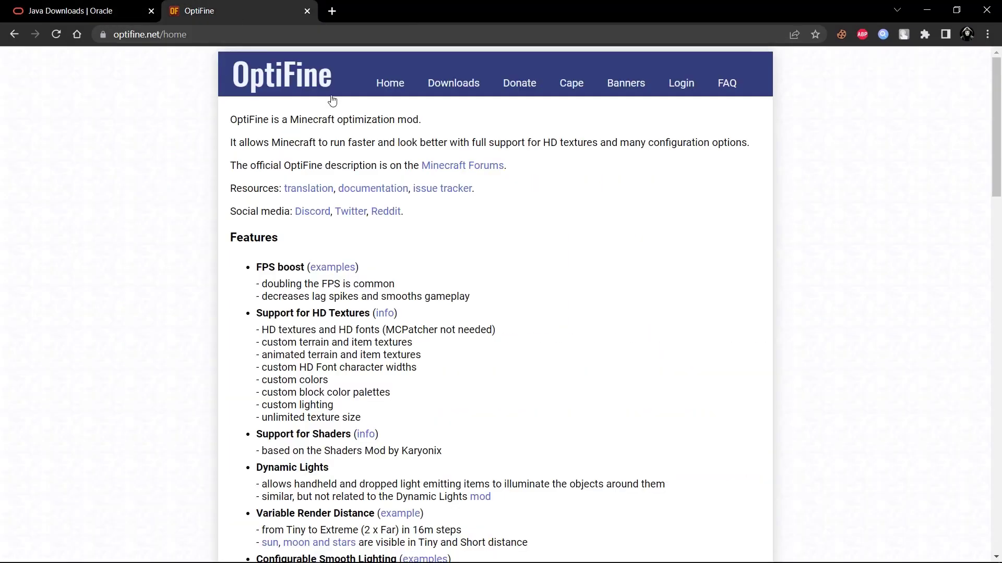
pyautogui.moveTo(188, 35); pyautogui.dragTo(158, 35)
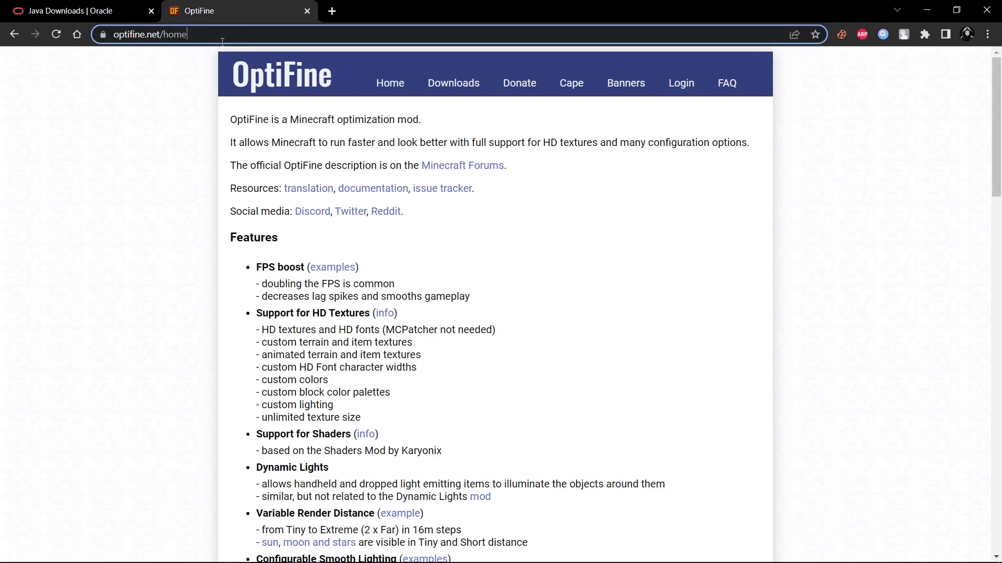
pyautogui.click(170, 145)
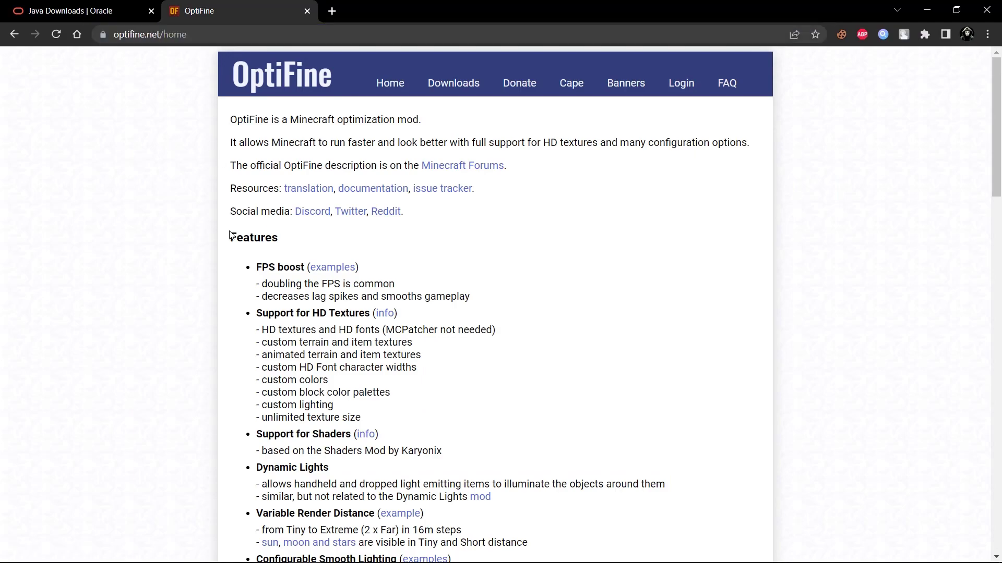
pyautogui.scroll(-5, 229, 234)
pyautogui.scroll(-12, 254, 263)
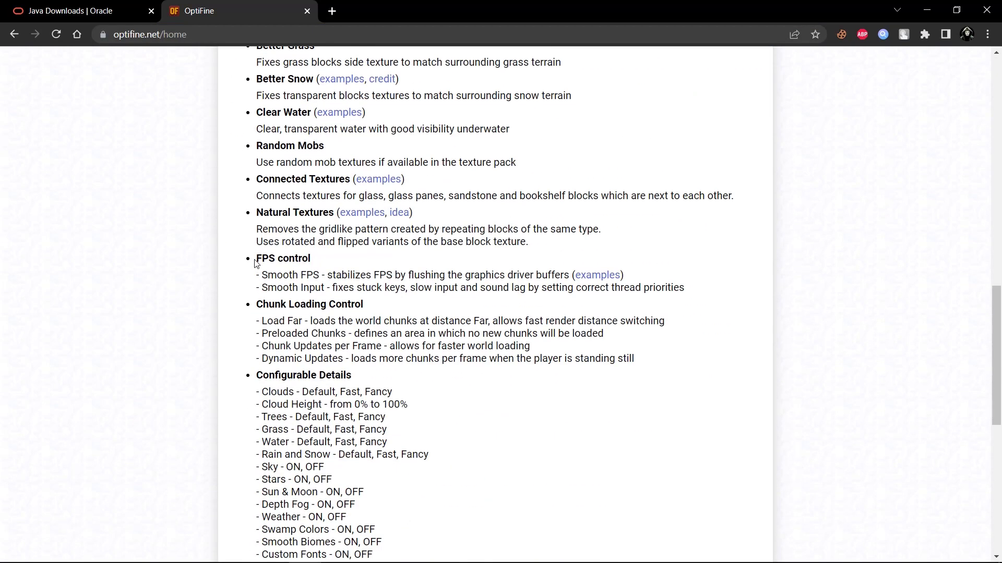
pyautogui.scroll(14, 262, 259)
pyautogui.scroll(4, 263, 261)
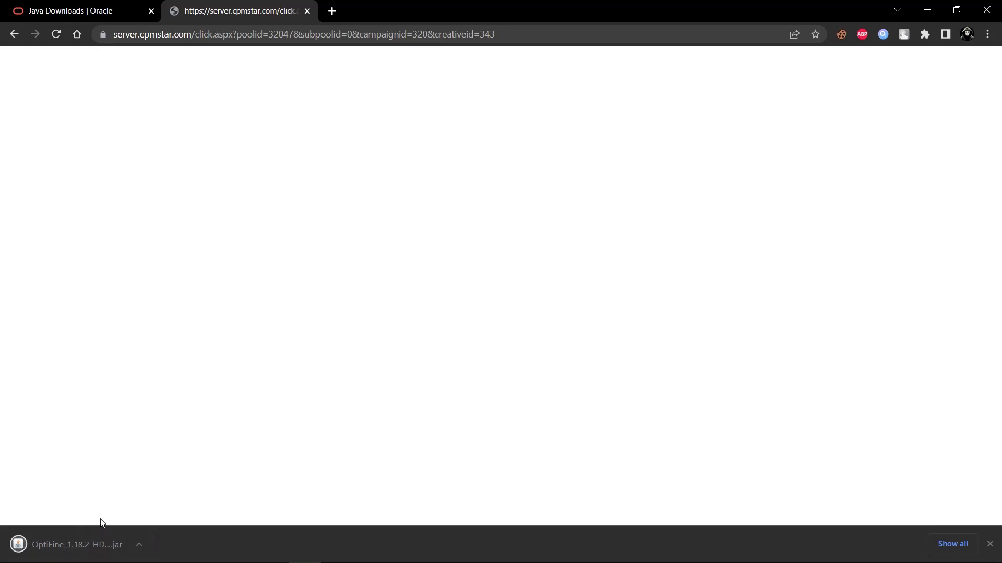
# Open the downloaded OptiFine 1.18.2 jar with Java(TM) Platform SE binary and install OptiFine HD Ultra H7 in the default Minecraft folder.
pyautogui.click(73, 545)
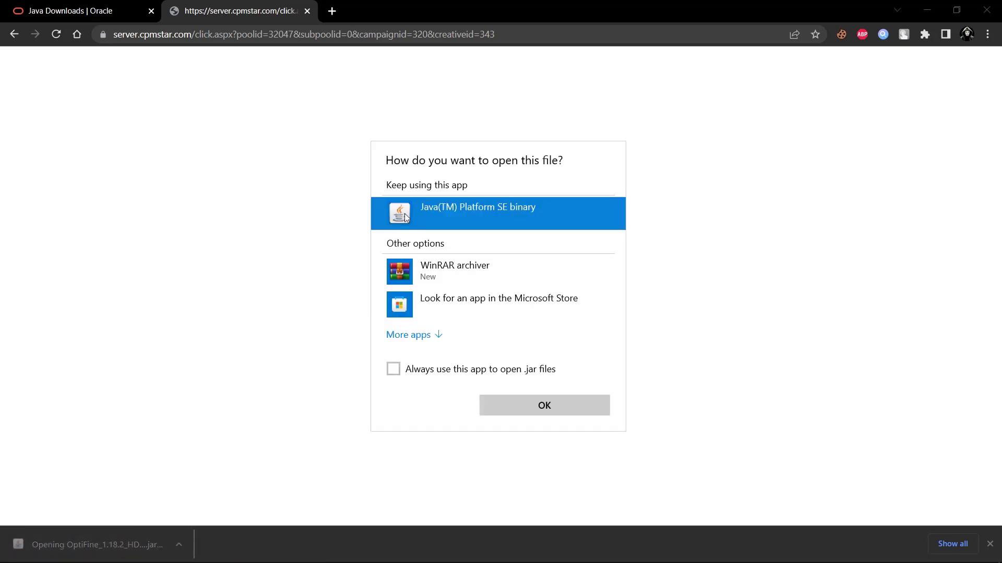
pyautogui.click(528, 402)
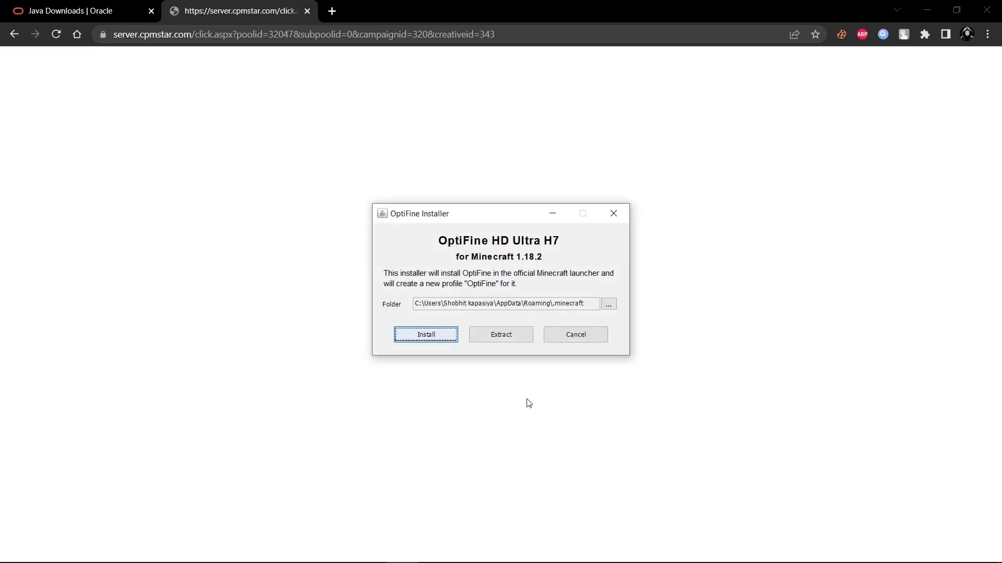
pyautogui.click(437, 335)
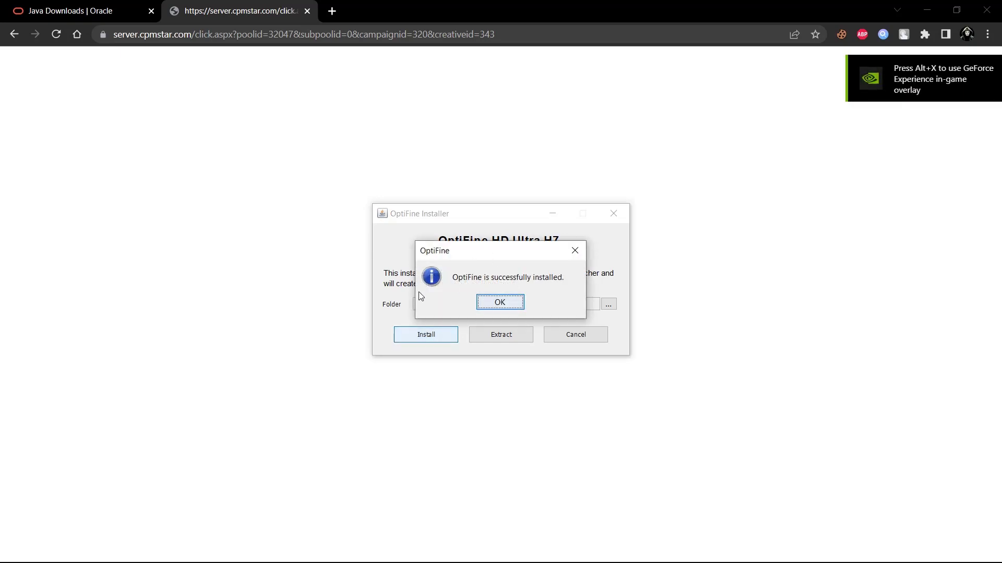
pyautogui.click(511, 303)
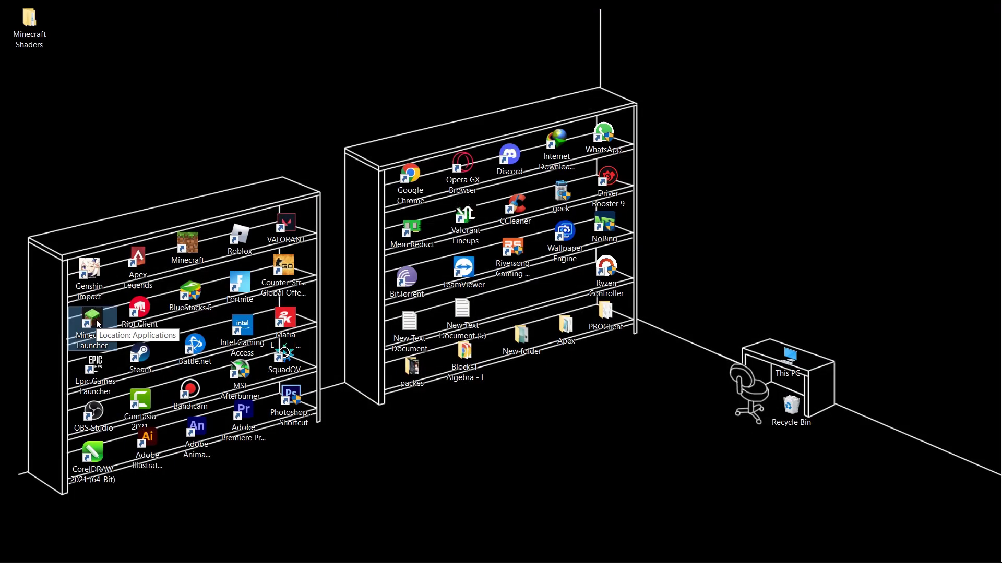
# Open Minecraft Launcher and choose the OptiFine installation 1.18.2-OptiFine_HD_U_H7 for Java Edition.
pyautogui.doubleClick(96, 324)
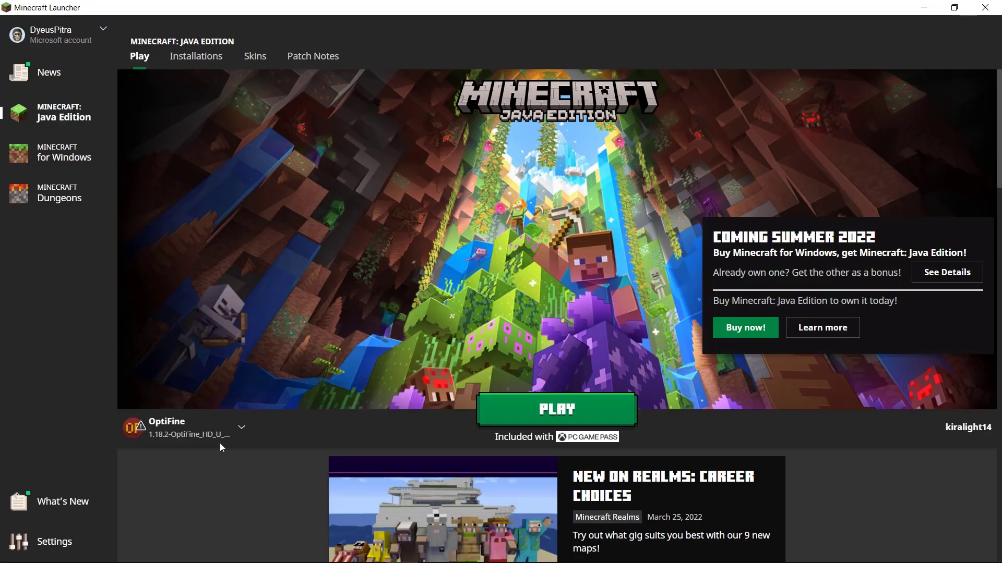
pyautogui.click(219, 443)
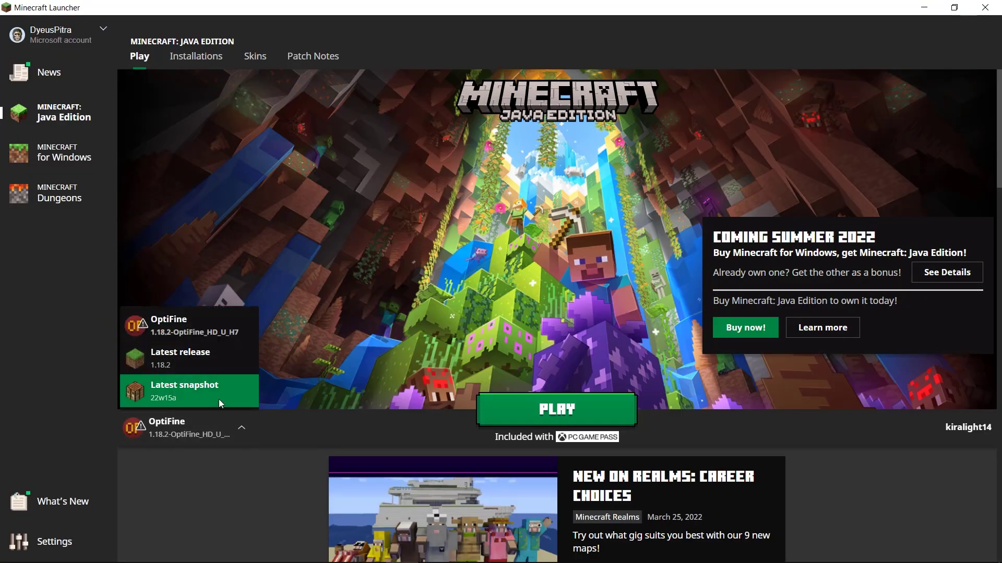
pyautogui.click(170, 322)
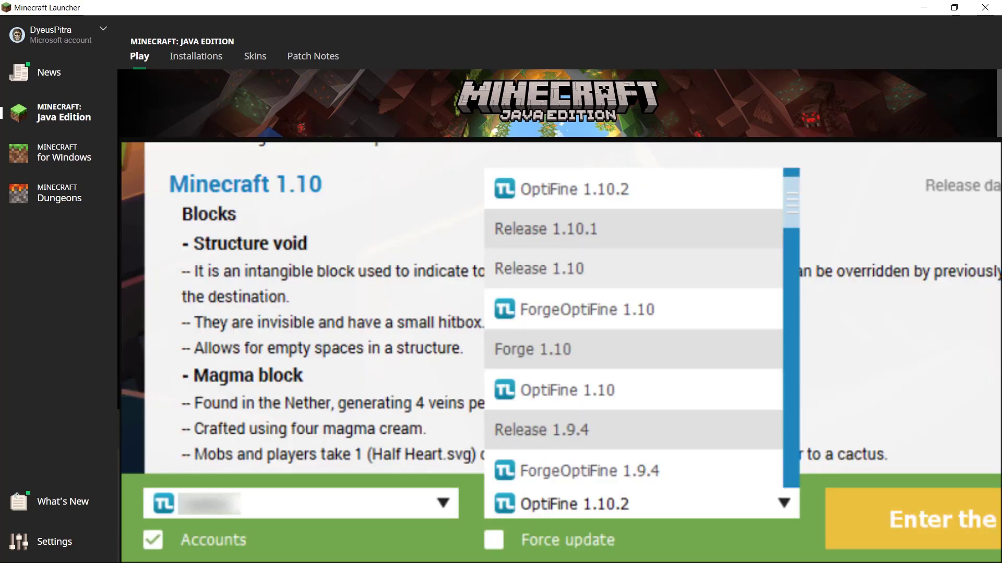
# Pick an OptiFine version from the version list in TLauncher.
pyautogui.click(547, 420)
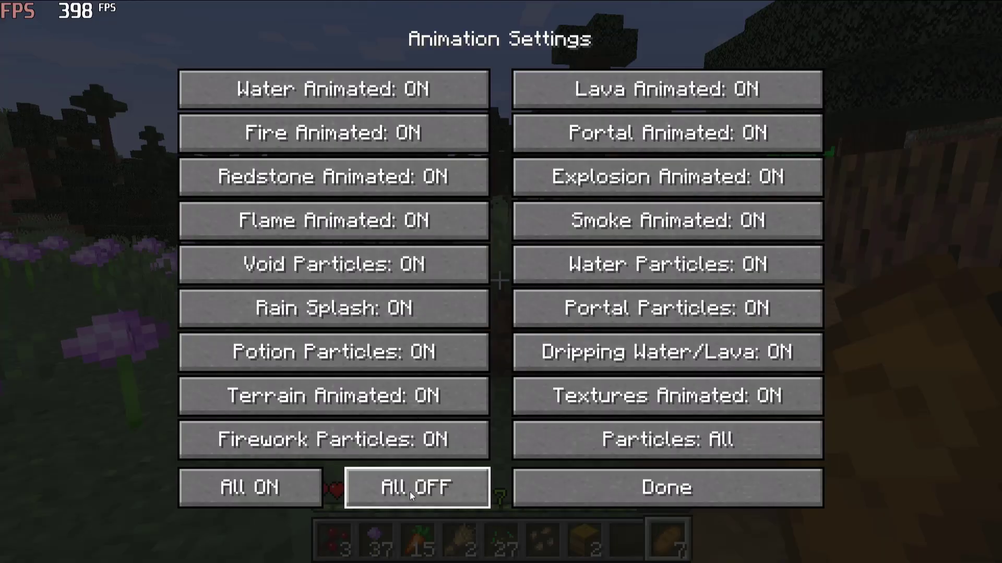
# Turn off all animations, and in the detail settings set Trees to Fast and Sky, Sun & Moon and Fog to OFF.
pyautogui.click(409, 492)
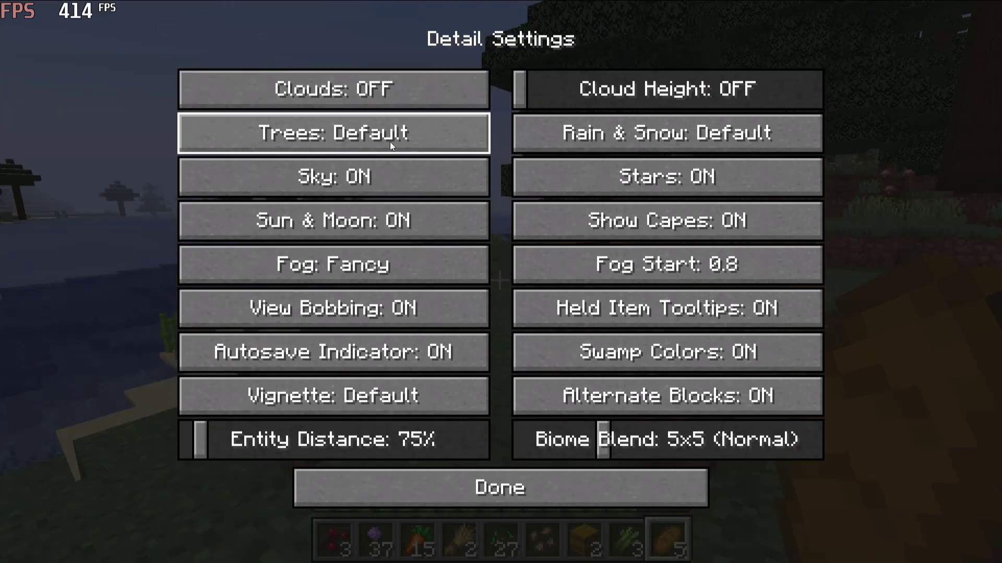
pyautogui.click(391, 141)
pyautogui.click(390, 140)
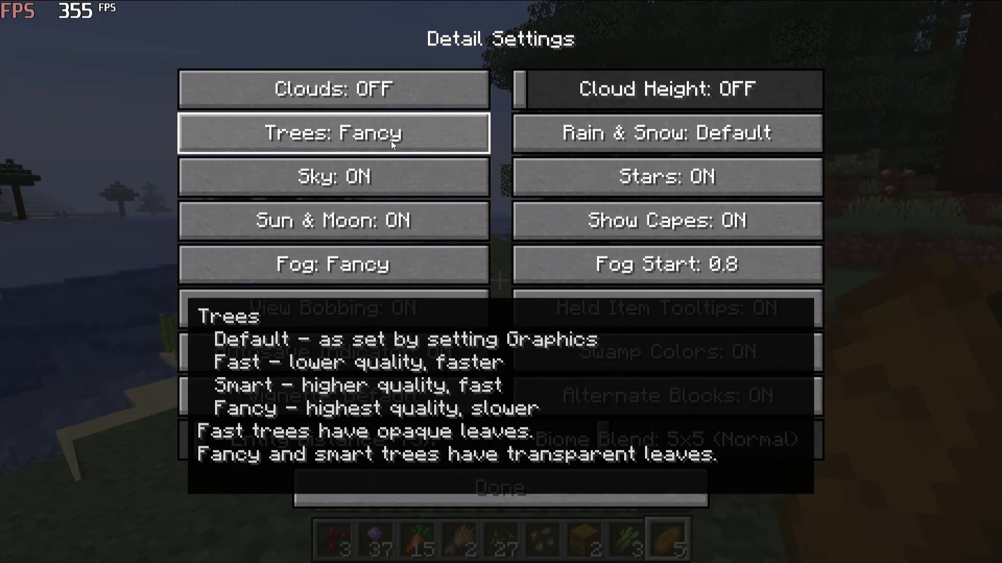
pyautogui.click(391, 141)
pyautogui.click(405, 180)
pyautogui.click(397, 221)
pyautogui.click(386, 264)
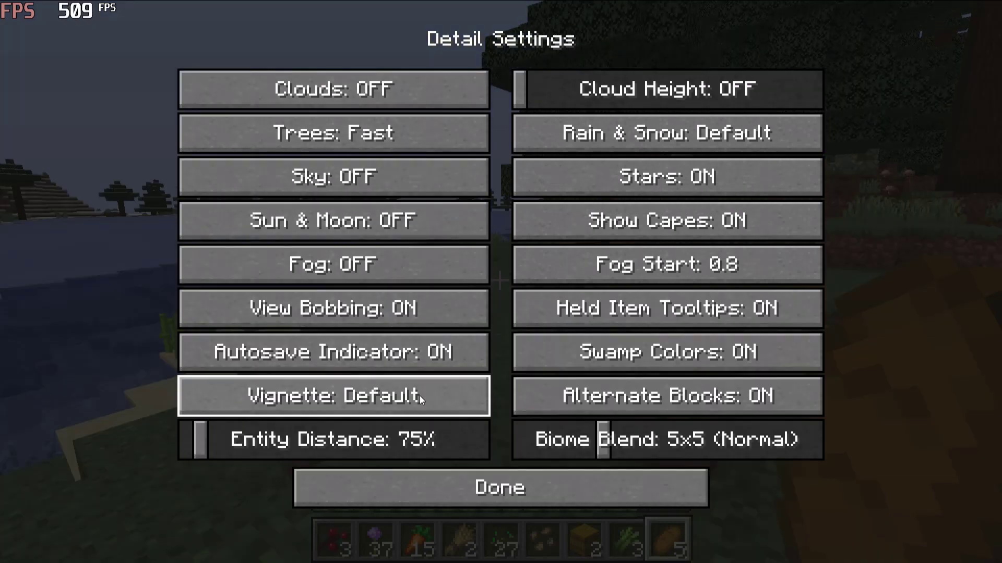
# Turn off Stars, Show Capes, Swamp Colors and Alternate Blocks in the detail settings.
pyautogui.click(657, 357)
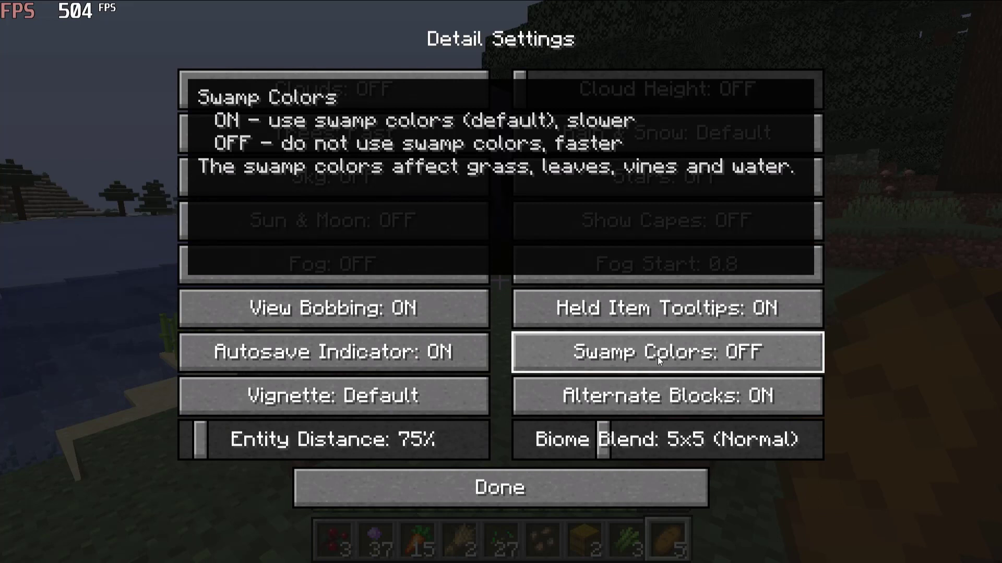
pyautogui.click(655, 396)
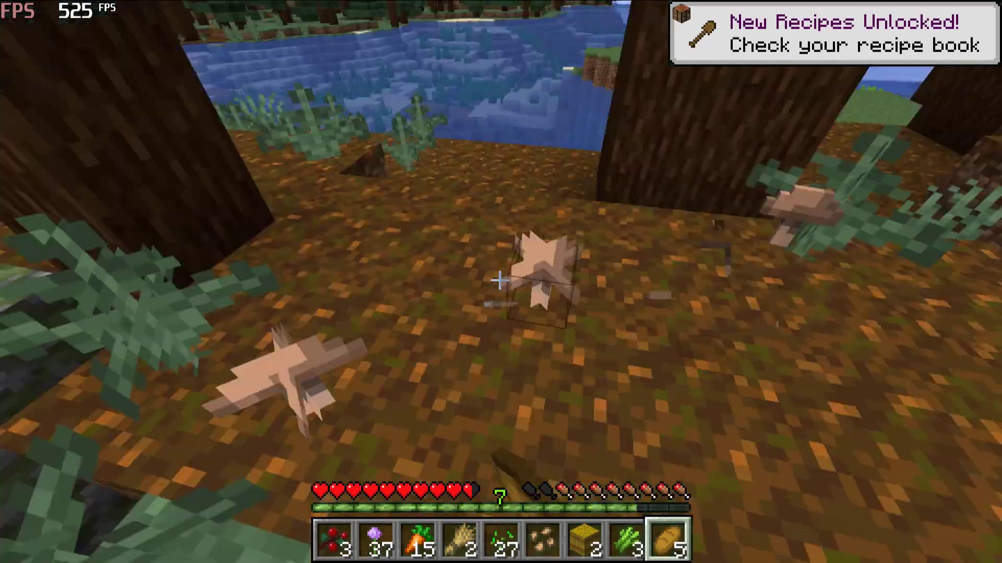
# Walk through the forest and out across the lake to check the frame rate with the reduced settings.
pyautogui.press('w')
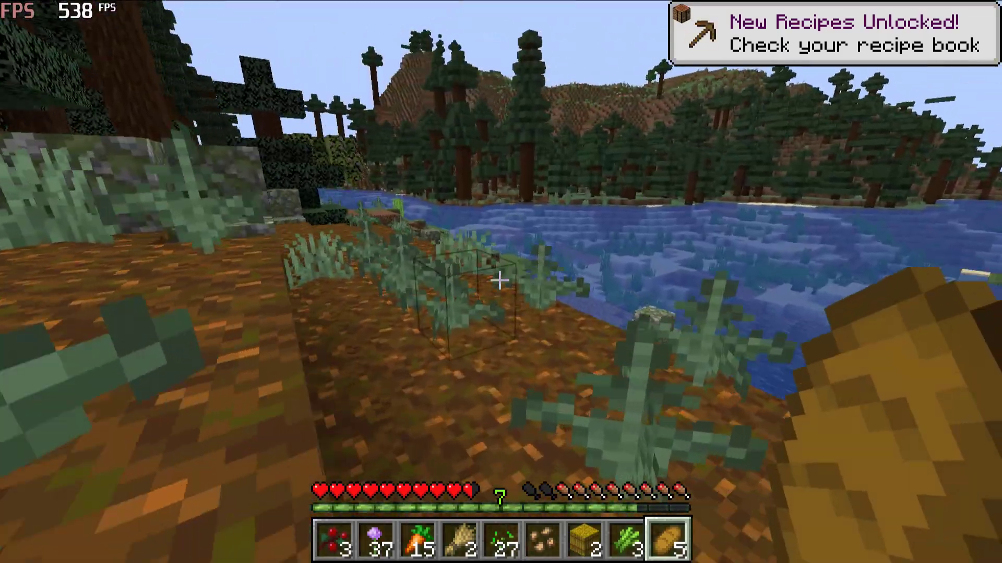
pyautogui.press('w')
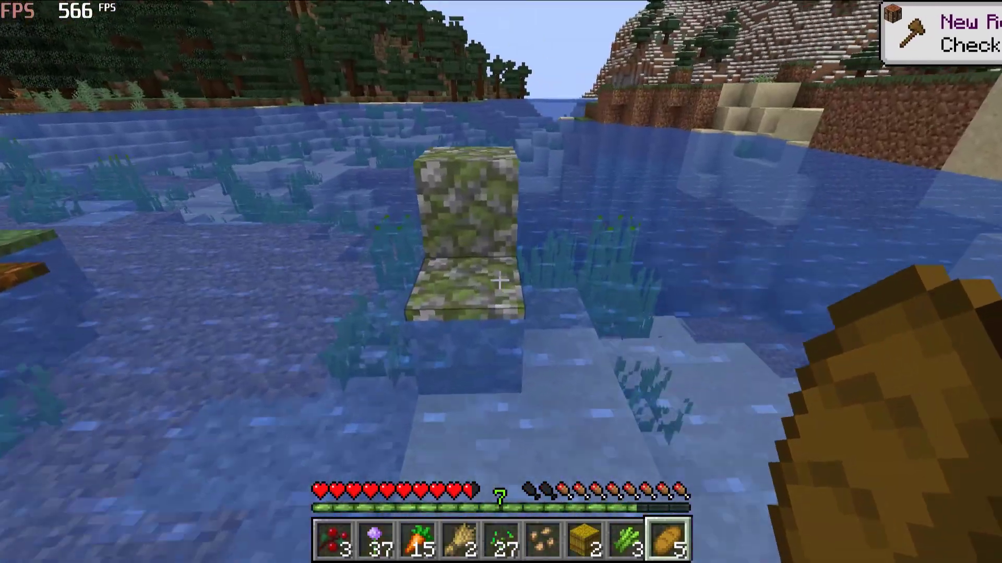
pyautogui.press('w')
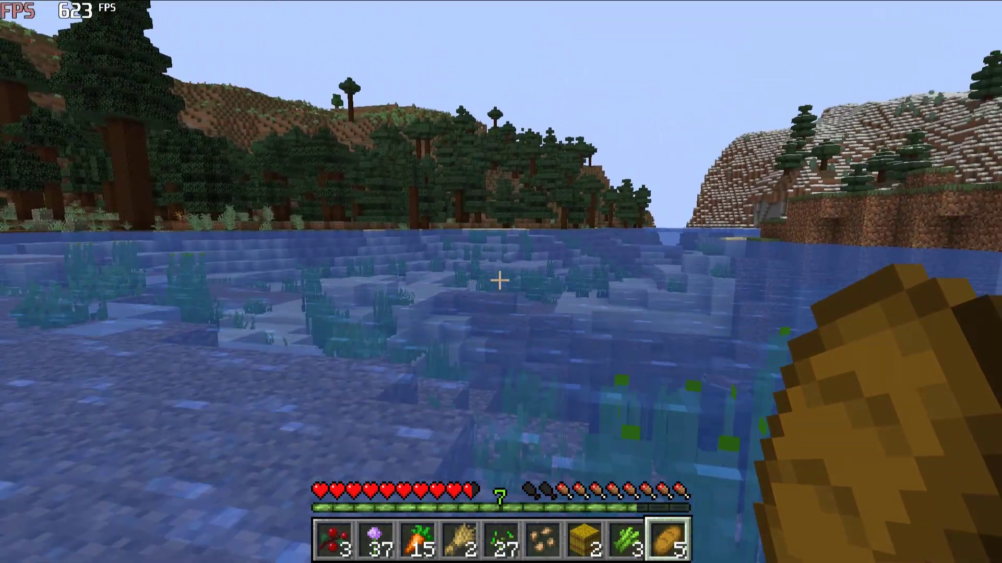
pyautogui.press('w')
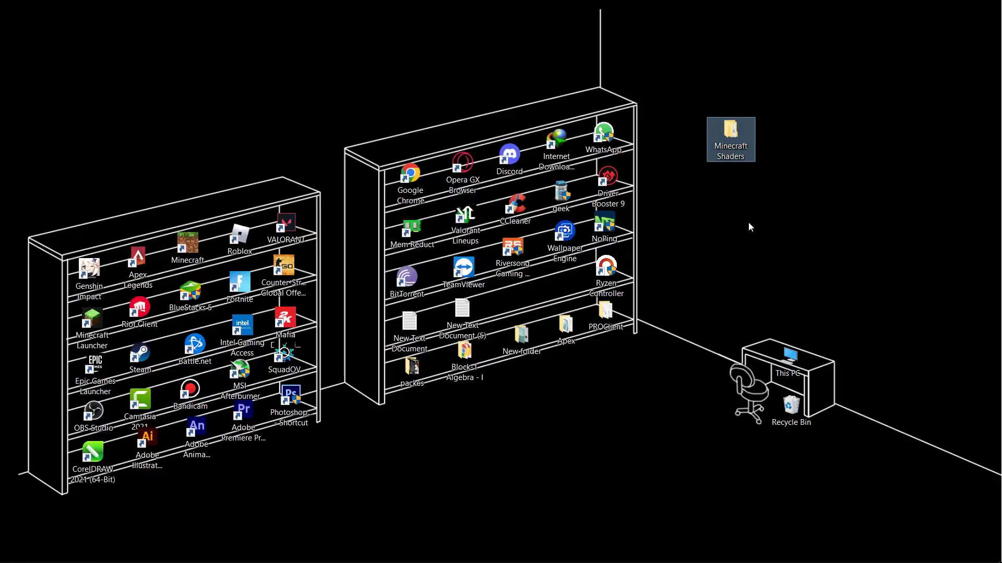
# Move the Minecraft Shaders folder to a free spot above the desktop shelves, open it and look over its shader archives.
pyautogui.moveTo(796, 216); pyautogui.dragTo(705, 94)
pyautogui.moveTo(695, 85); pyautogui.dragTo(733, 130)
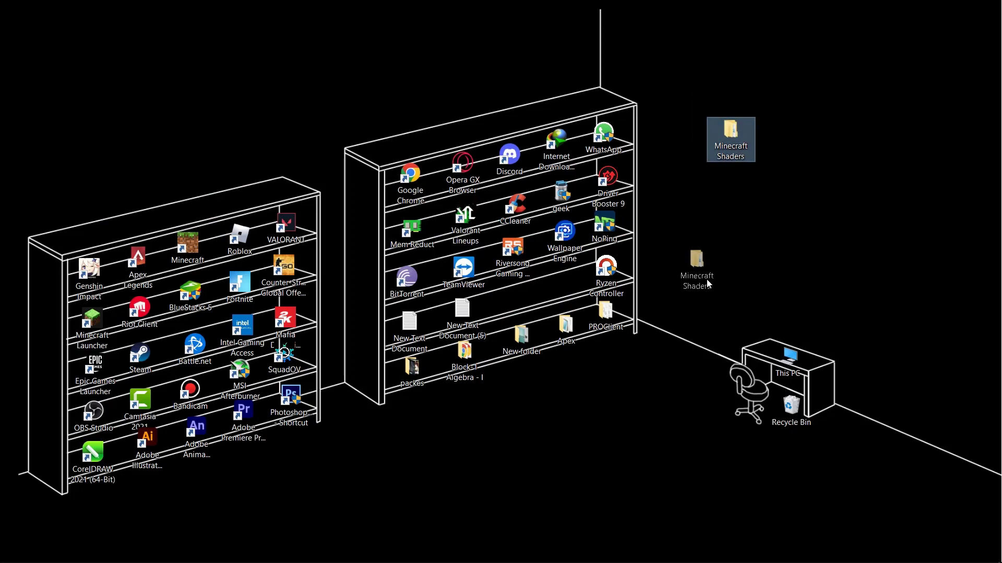
pyautogui.doubleClick(285, 55)
pyautogui.click(953, 6)
pyautogui.moveTo(283, 206); pyautogui.dragTo(243, 210)
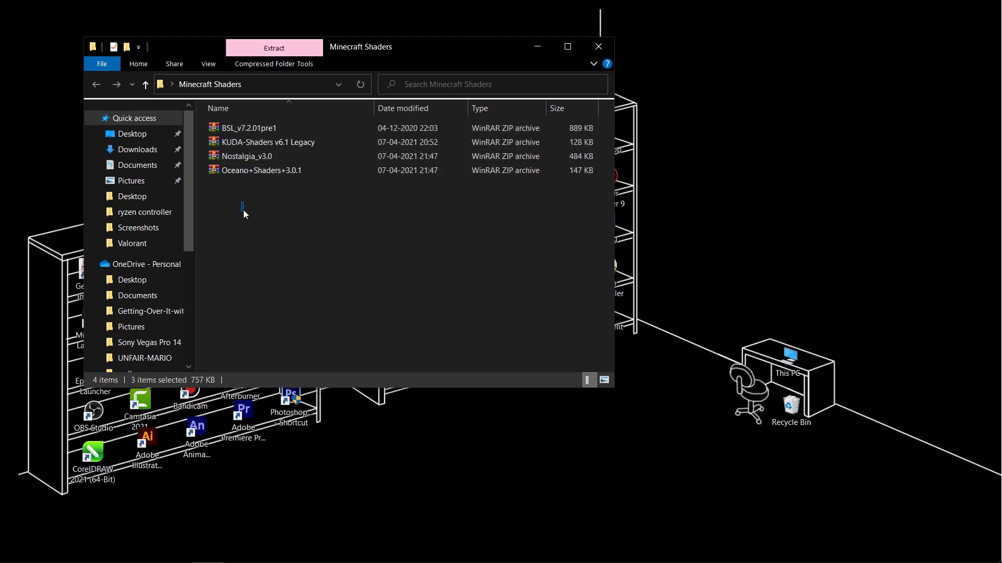
pyautogui.click(545, 52)
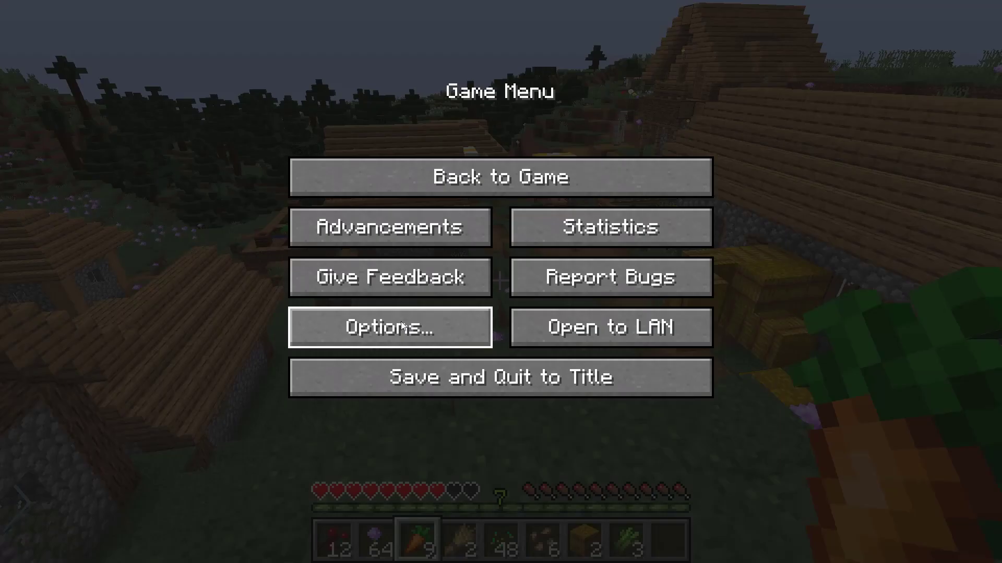
# Go to the shader settings in Minecraft's video options and open the shaders folder.
pyautogui.click(389, 323)
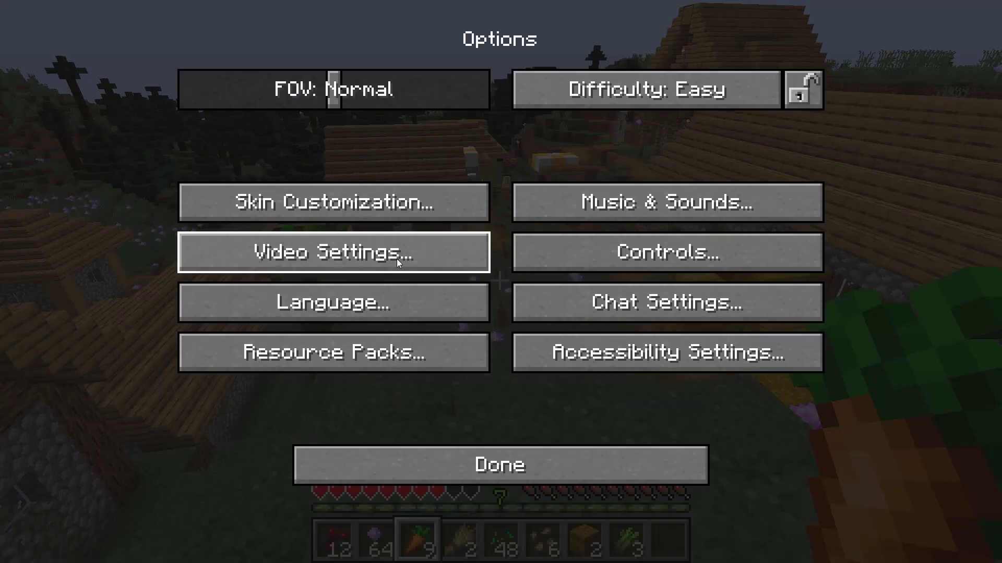
pyautogui.click(298, 267)
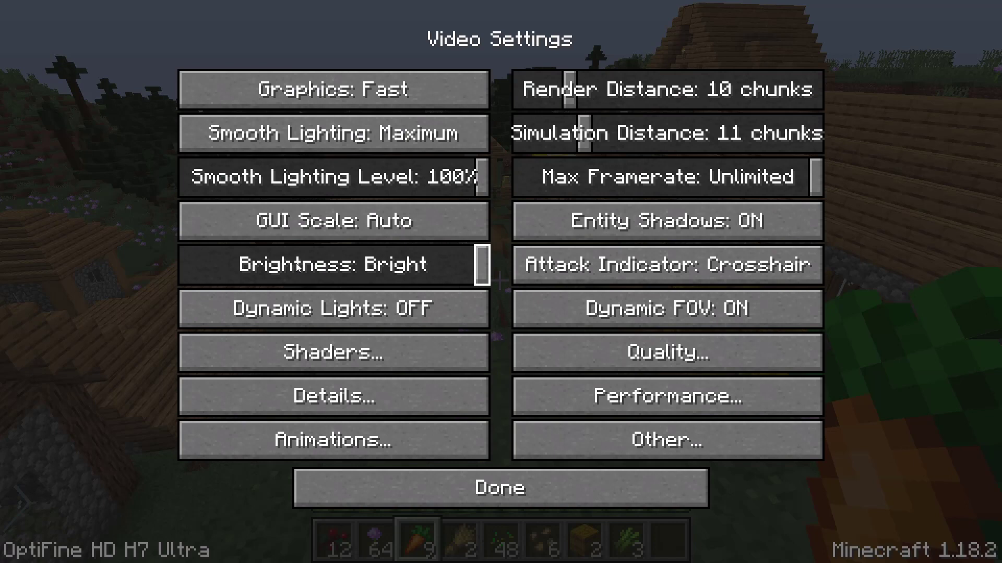
pyautogui.click(350, 354)
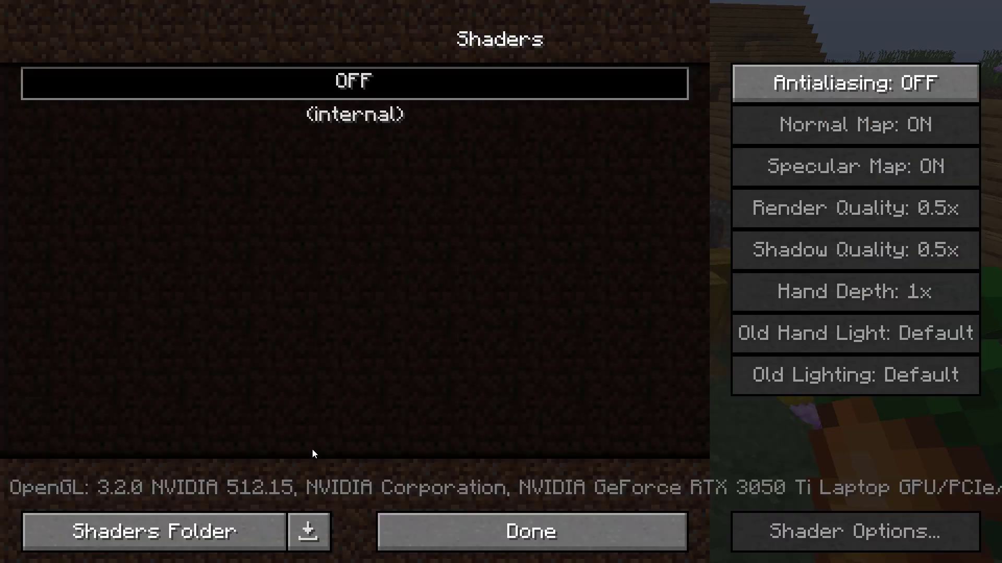
pyautogui.click(130, 534)
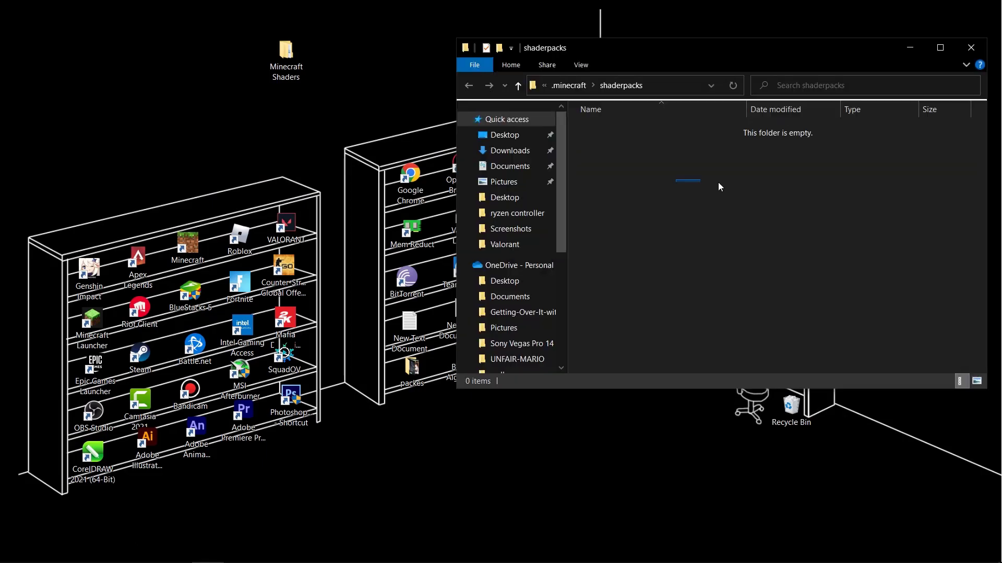
# Transfer all four shader archives from the Minecraft Shaders folder into the shaderpacks folder and clear both windows away.
pyautogui.doubleClick(286, 50)
pyautogui.moveTo(250, 9); pyautogui.dragTo(204, 73)
pyautogui.moveTo(242, 216); pyautogui.dragTo(198, 151)
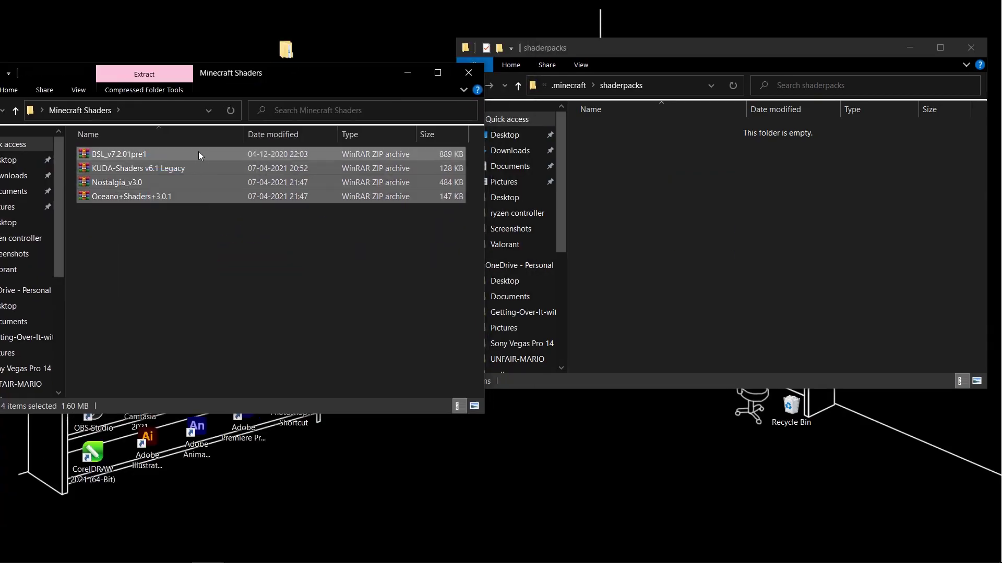
pyautogui.moveTo(662, 170); pyautogui.dragTo(666, 177)
pyautogui.moveTo(376, 73); pyautogui.dragTo(322, 72)
pyautogui.click(416, 72)
pyautogui.moveTo(736, 55); pyautogui.dragTo(439, 81)
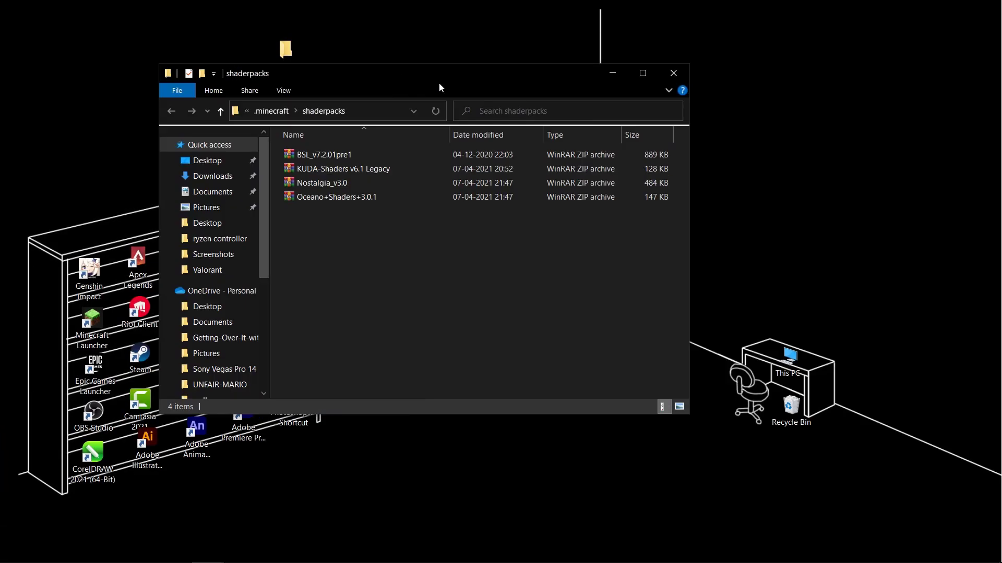
pyautogui.click(674, 72)
# Switch back to Minecraft, apply the BSL_v7.2.01pre1.zip shader pack and return to the game to try it in the village.
pyautogui.click(532, 550)
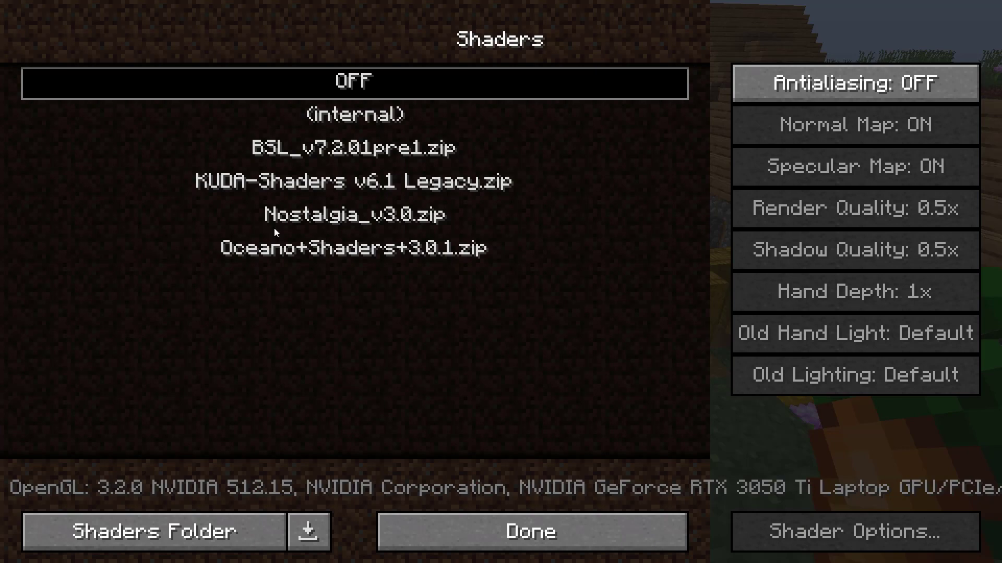
pyautogui.click(302, 151)
pyautogui.click(502, 524)
pyautogui.click(509, 487)
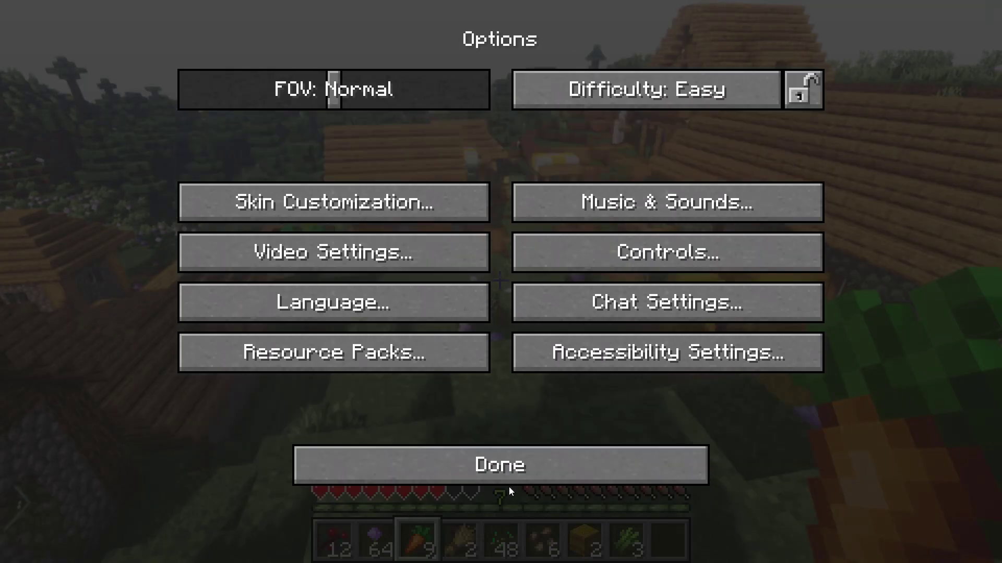
pyautogui.click(493, 464)
pyautogui.press('Escape')
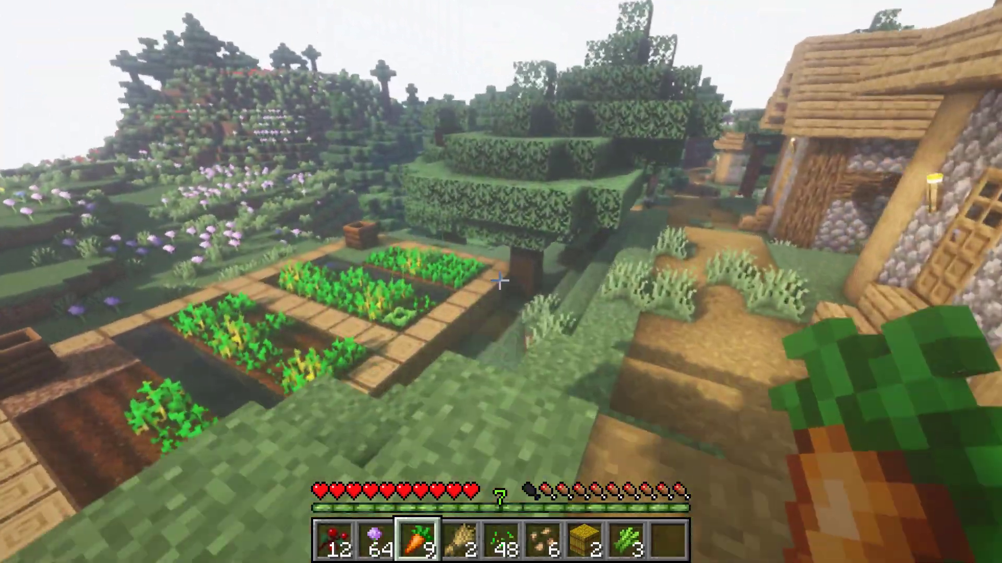
pyautogui.click(499, 281)
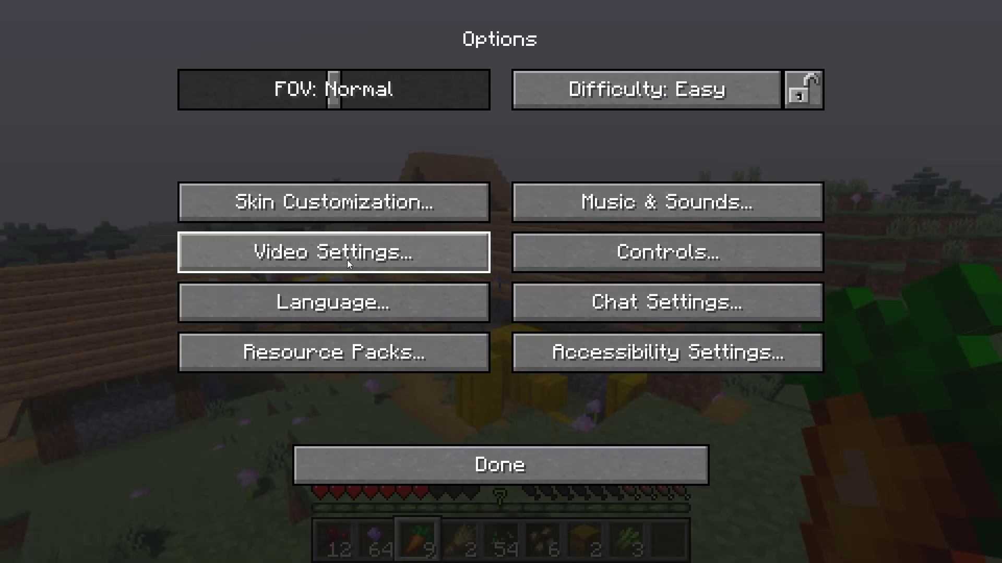
# Reopen the shader settings from the video options, switch to a different shader pack and return to the game.
pyautogui.click(334, 250)
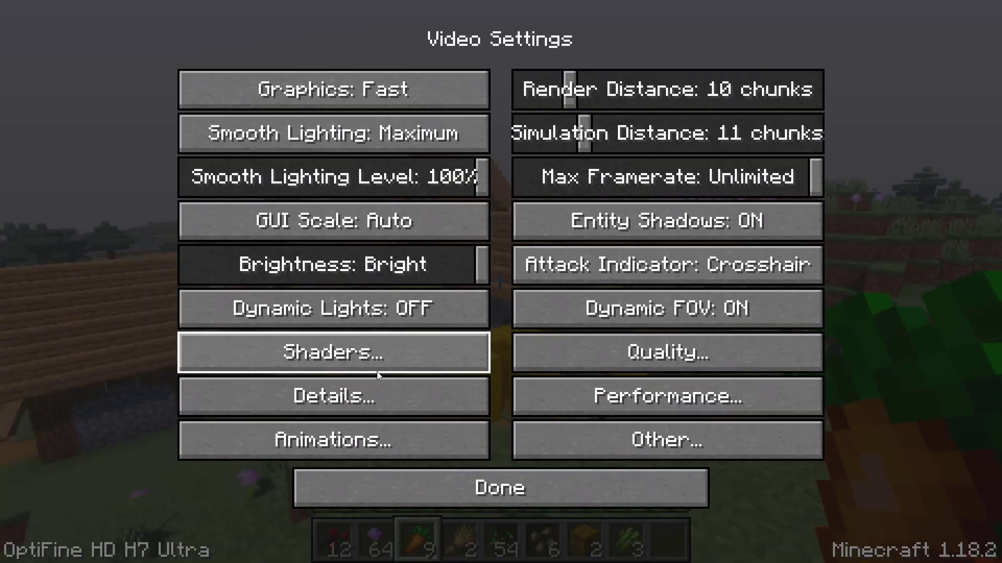
pyautogui.click(377, 372)
pyautogui.click(472, 513)
pyautogui.click(459, 486)
pyautogui.press('Escape')
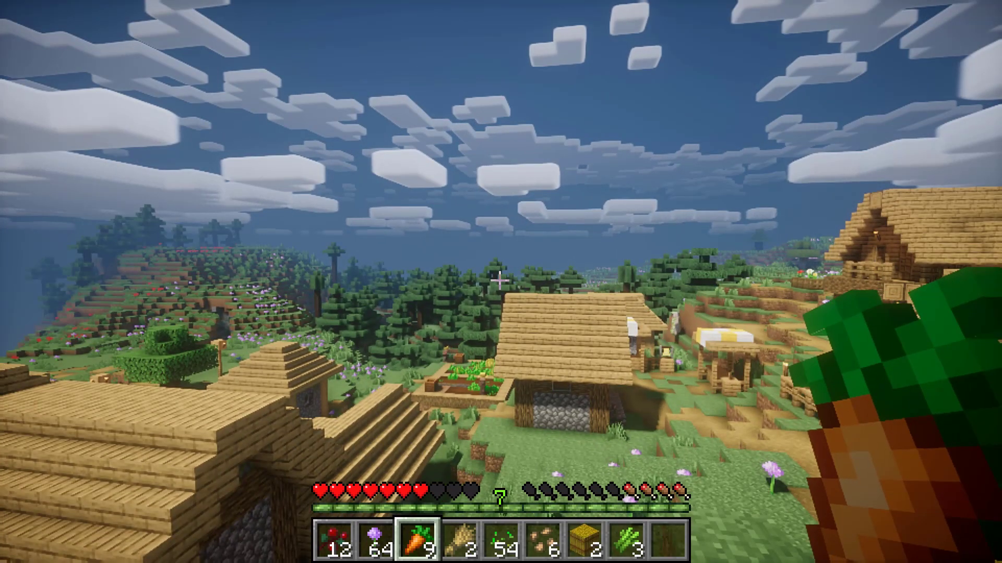